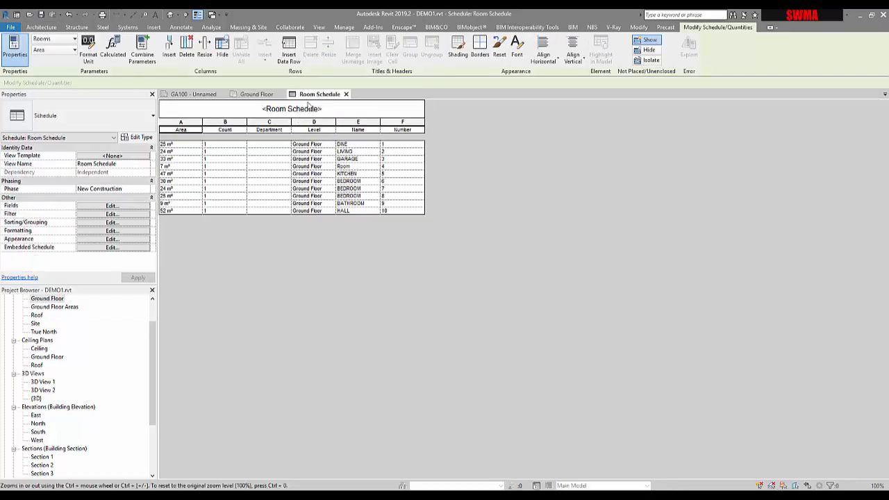
Close the room schedule and open the Ground Floor Areas floor plan.
left_click(346, 95)
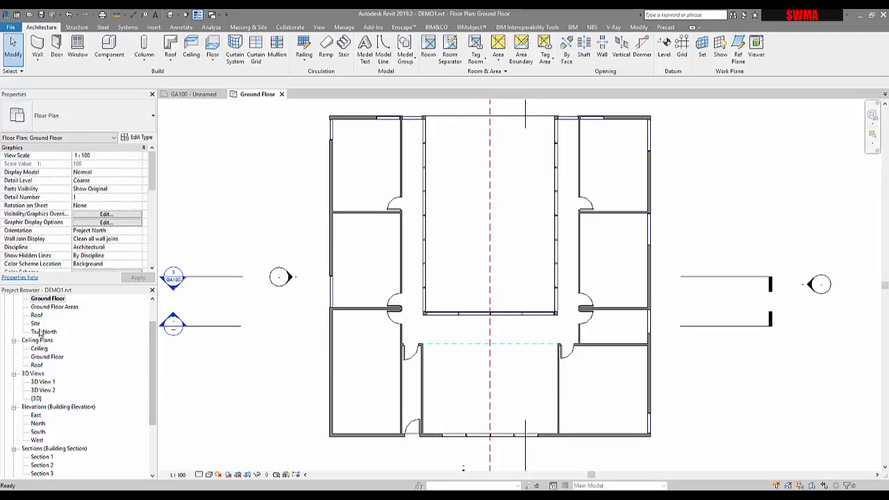
scroll(47, 322, "up", 1)
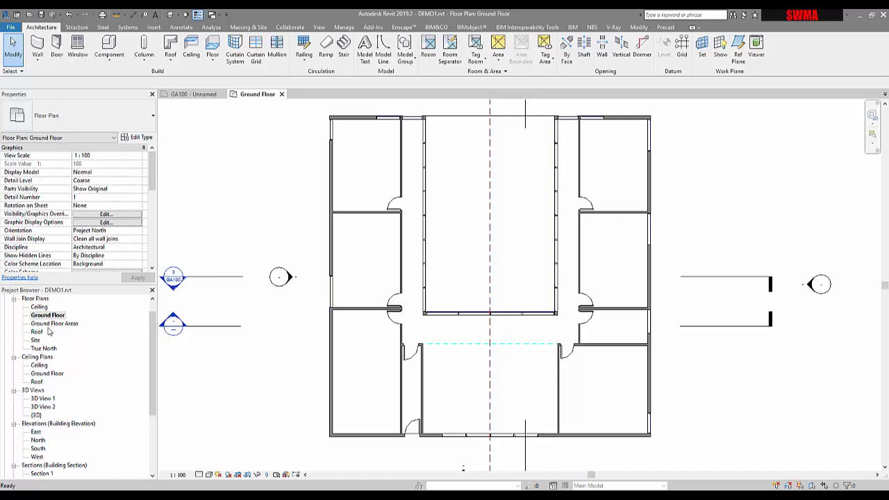
double_click(50, 324)
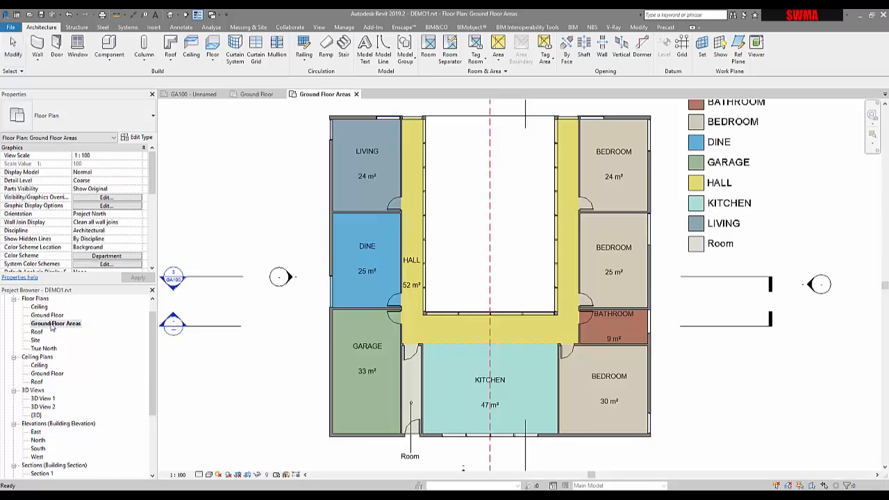
middle_click_drag(703, 332, 694, 343)
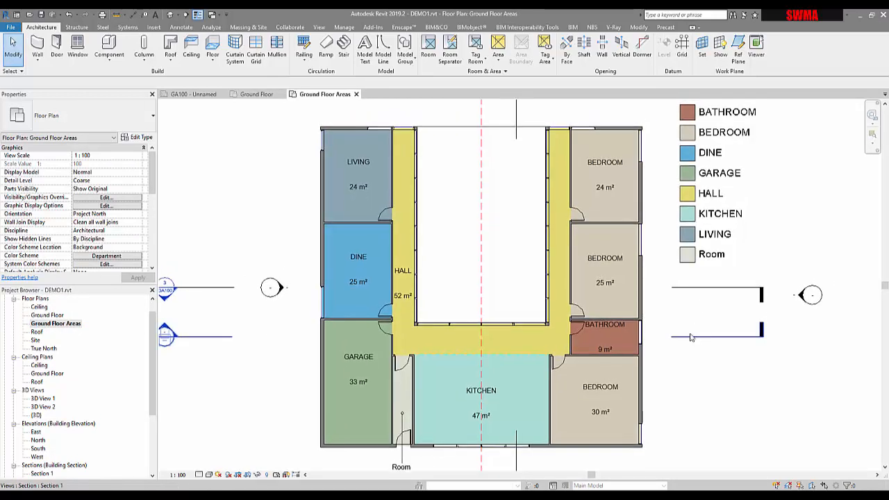
scroll(691, 337, "down", 2)
Examine the color fill legend beside the plan and the annotation commands available for it.
left_click(652, 261)
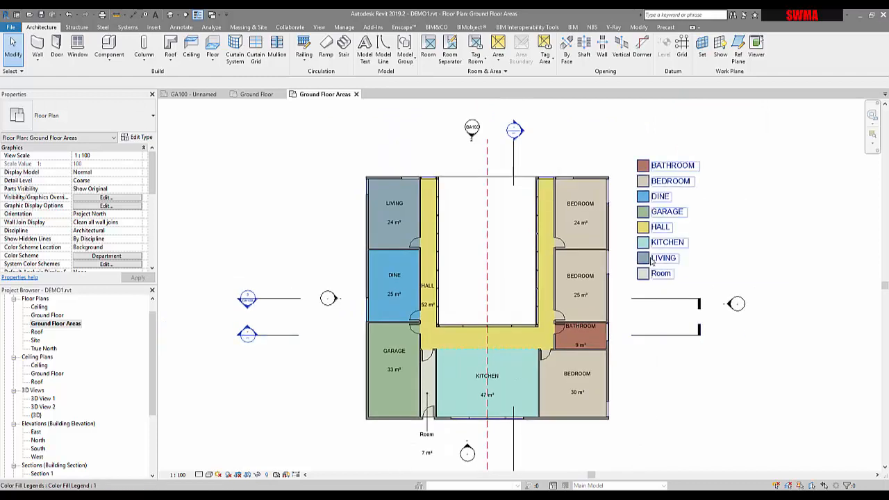
left_click(651, 261)
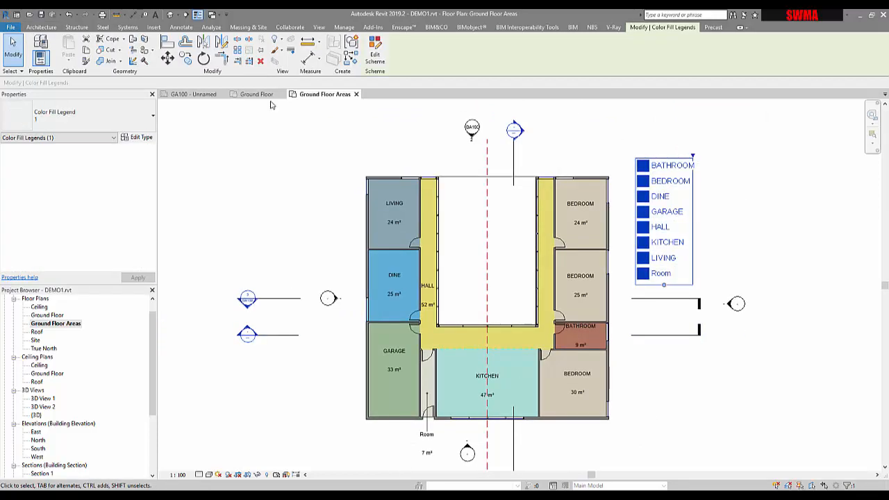
left_click(770, 182)
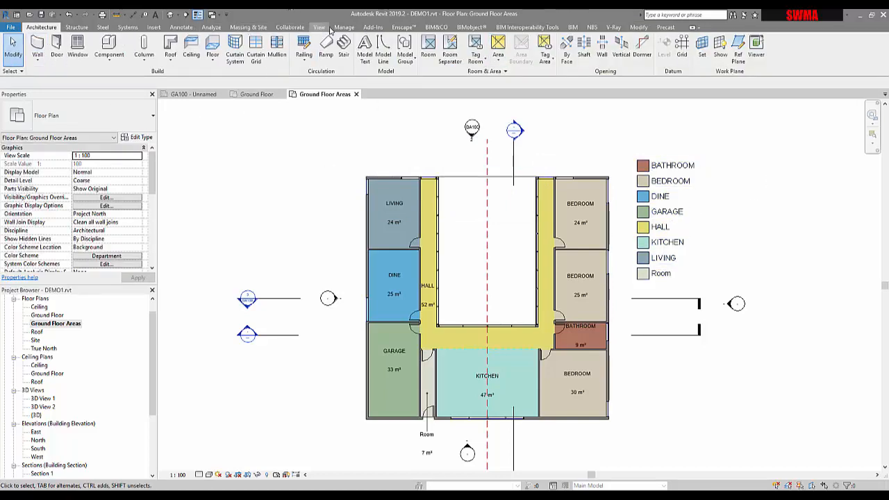
left_click(183, 28)
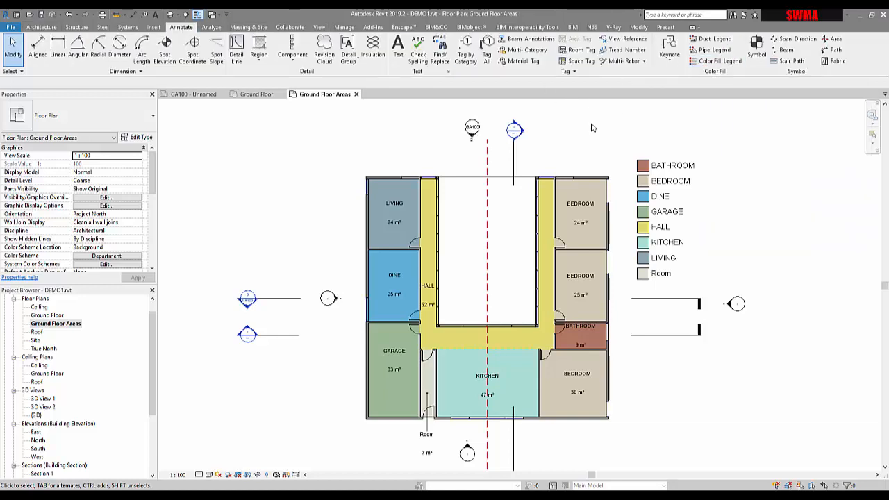
Change the Ground Floor Areas view scale to 1:50 to compare annotation sizes, and return it to 1:100.
left_click(178, 476)
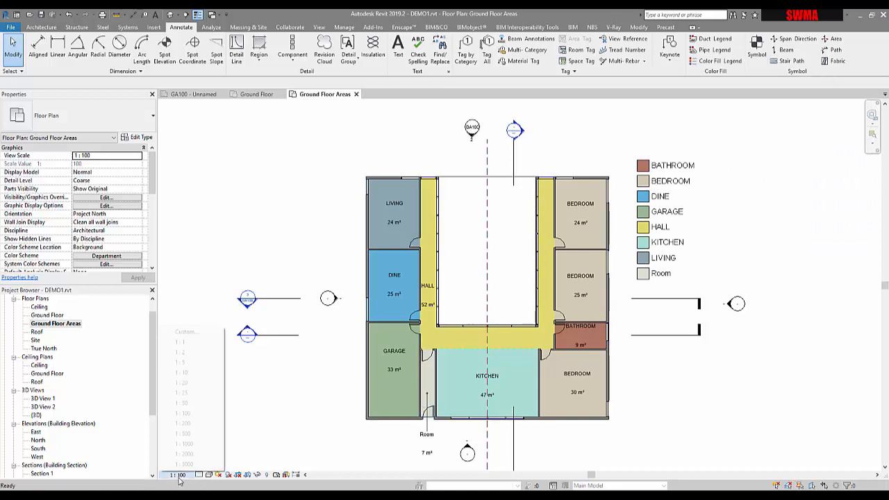
left_click(183, 403)
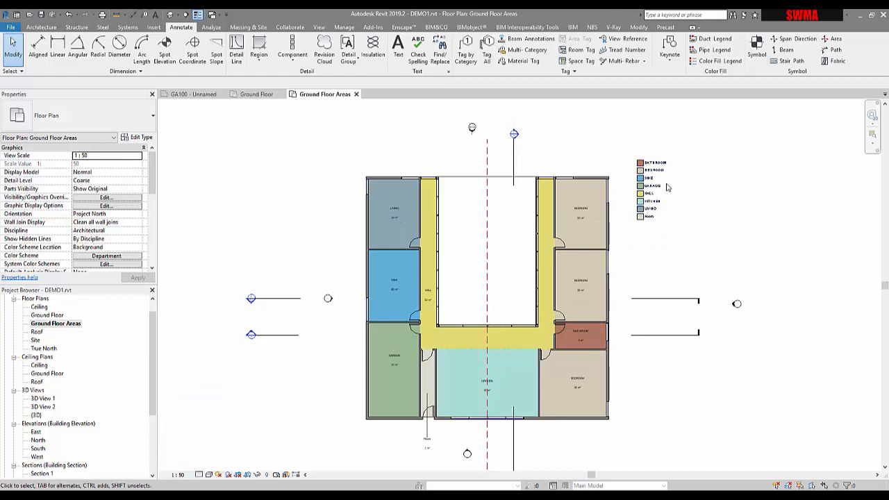
scroll(667, 187, "up", 2)
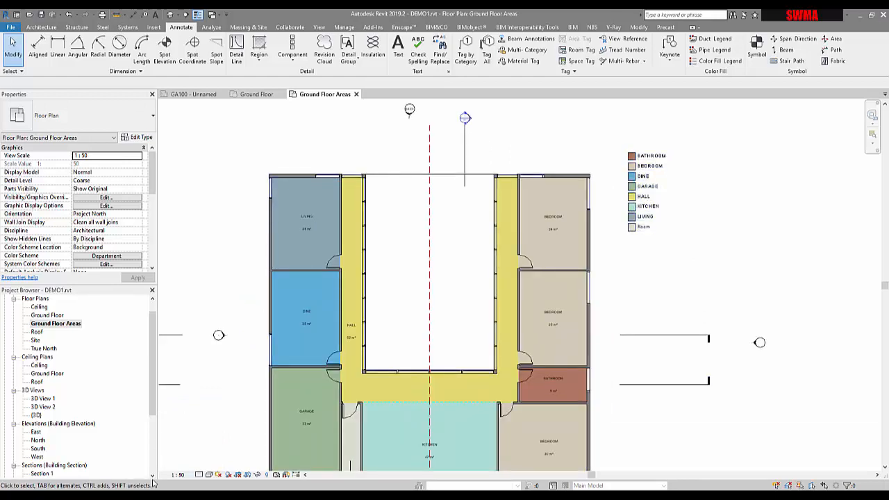
left_click(180, 476)
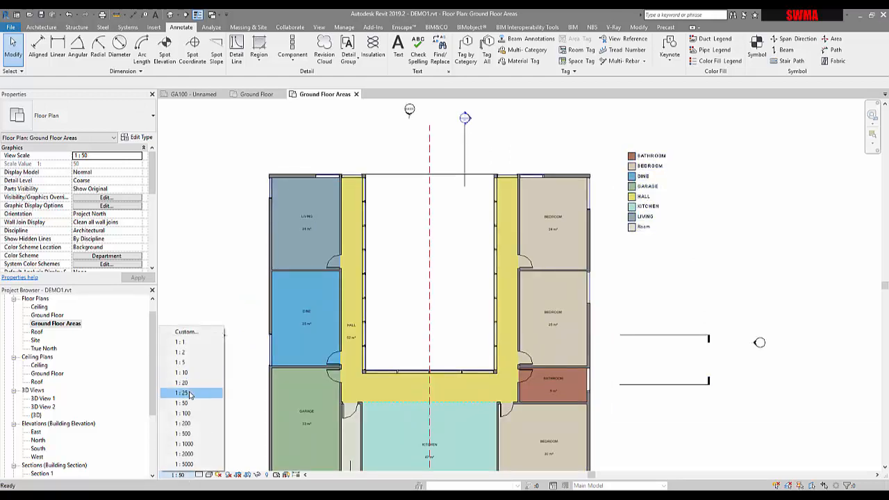
left_click(194, 414)
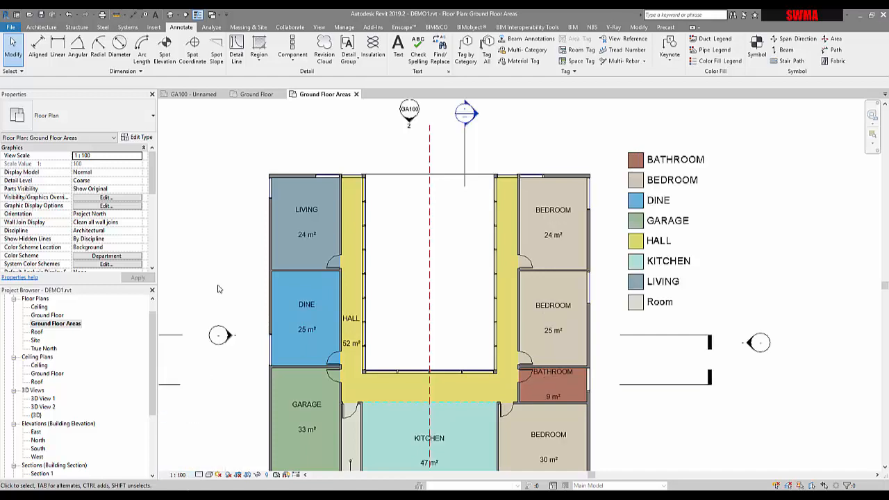
middle_click_drag(272, 286, 390, 266)
scroll(343, 253, "down", 1)
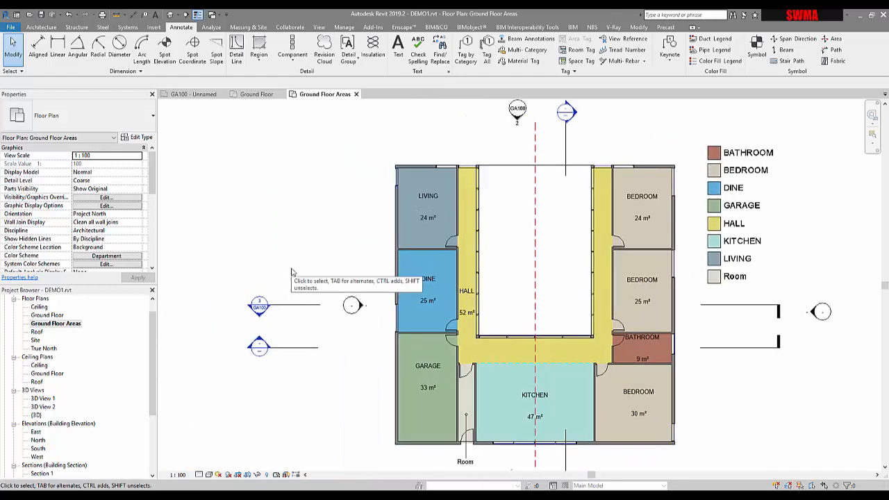
Switch to the Ground Floor plan view and check the inner door of the entrance passage.
left_click(260, 97)
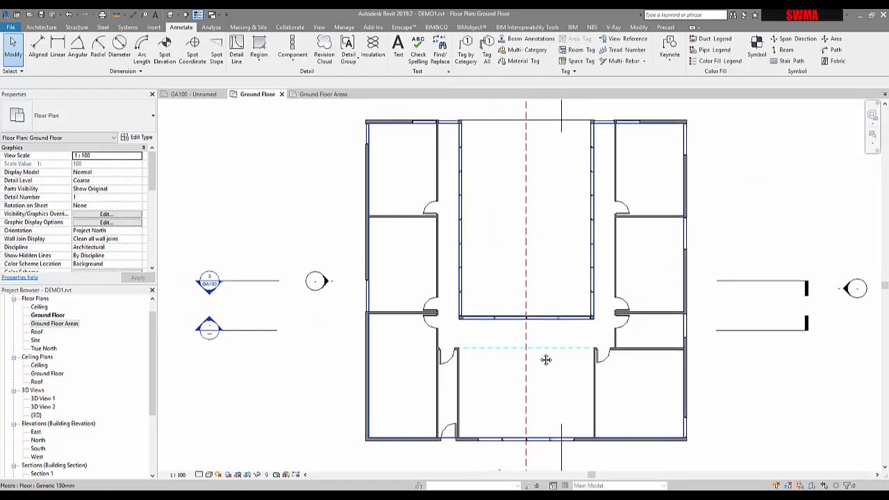
left_click(449, 360)
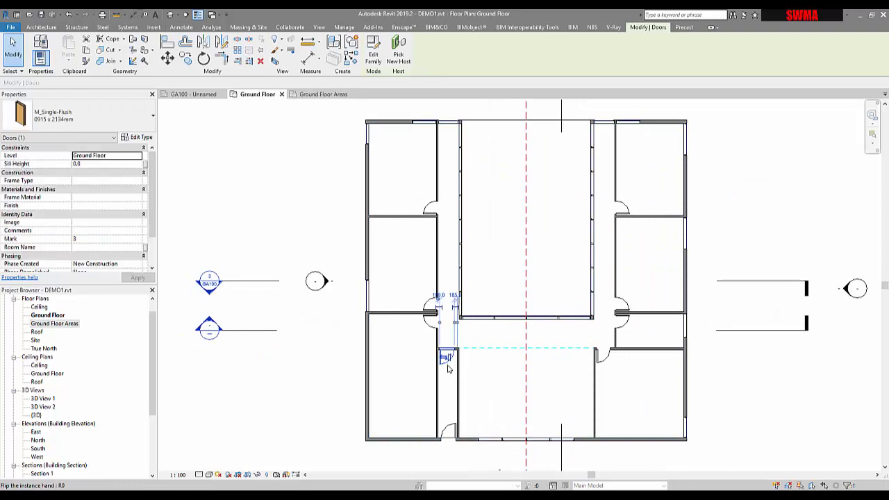
left_click(352, 378)
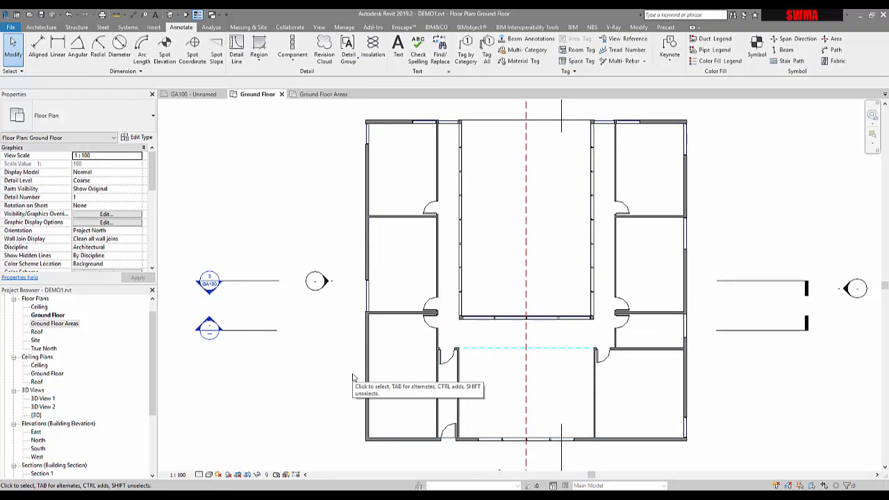
middle_click_drag(327, 164, 330, 173)
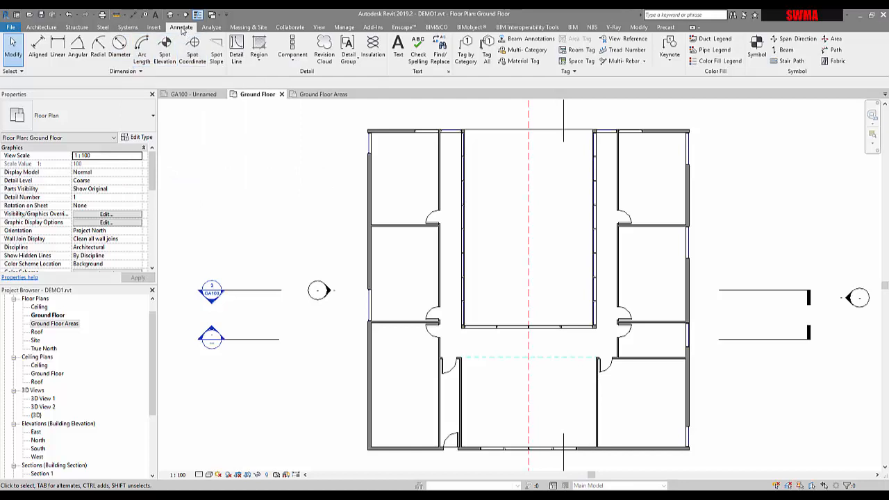
Tag by category, with leaders, the doors of the two upper west rooms and both doors of the entrance passage.
left_click(467, 56)
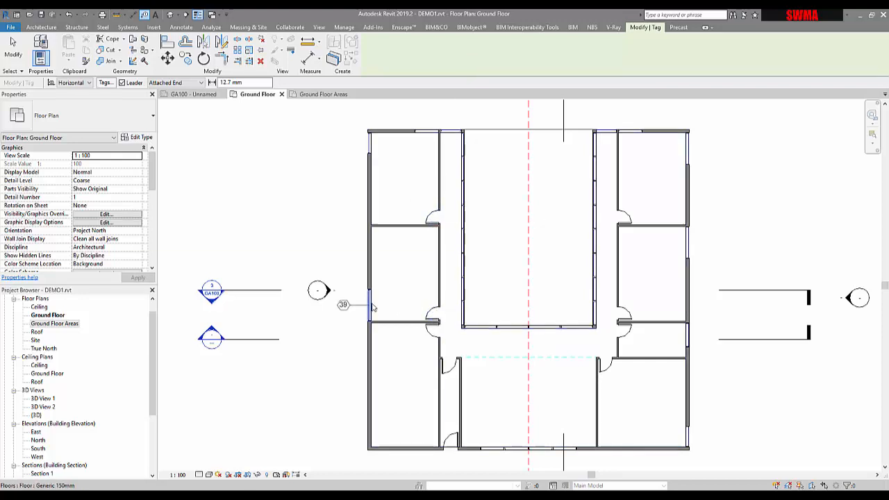
left_click(428, 216)
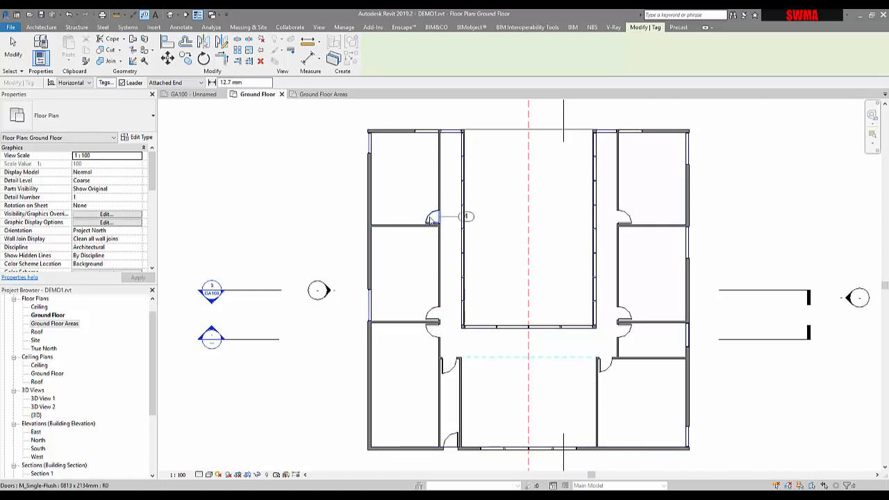
left_click(430, 312)
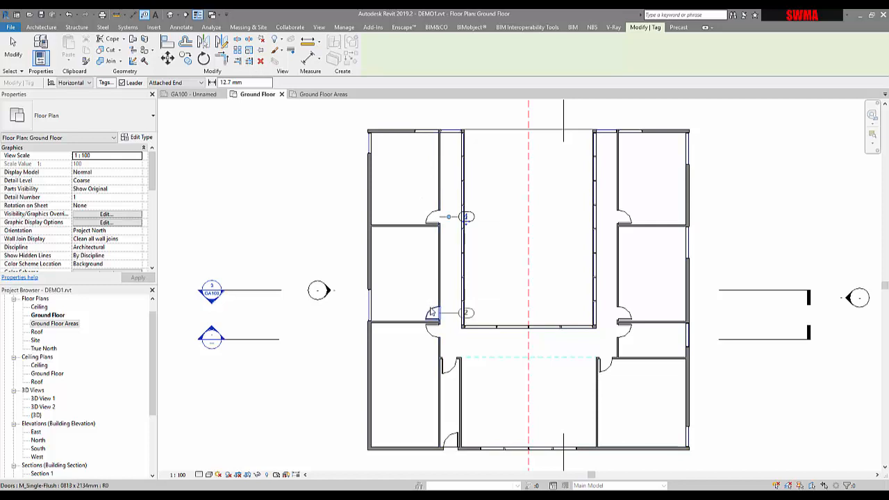
left_click(449, 377)
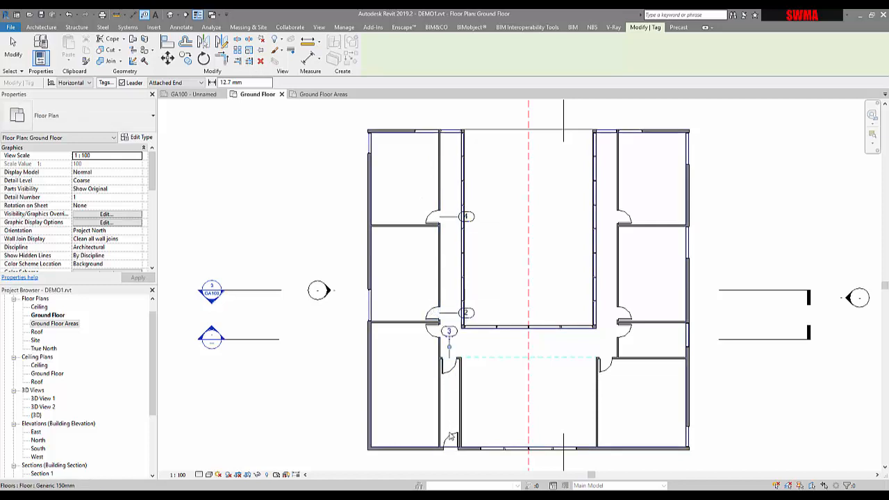
left_click(451, 438)
Tag the four doors of the bedrooms and bathroom along the plan's east side.
left_click(610, 371)
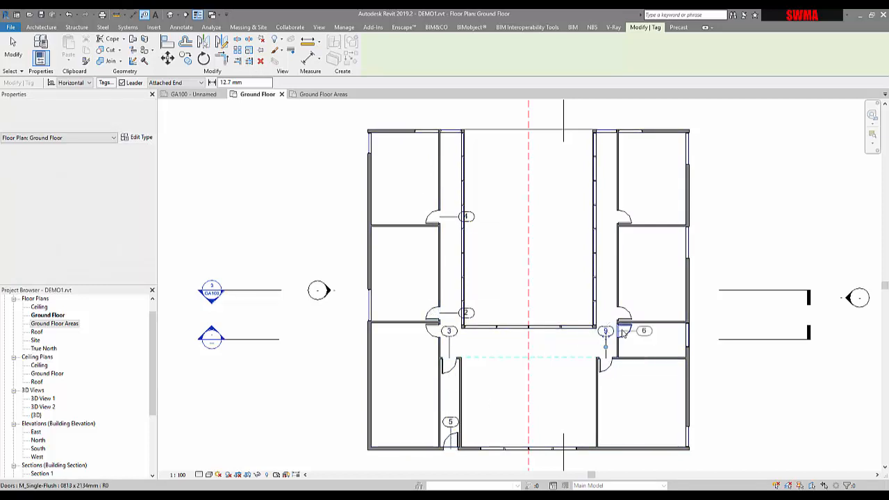
left_click(622, 328)
left_click(624, 314)
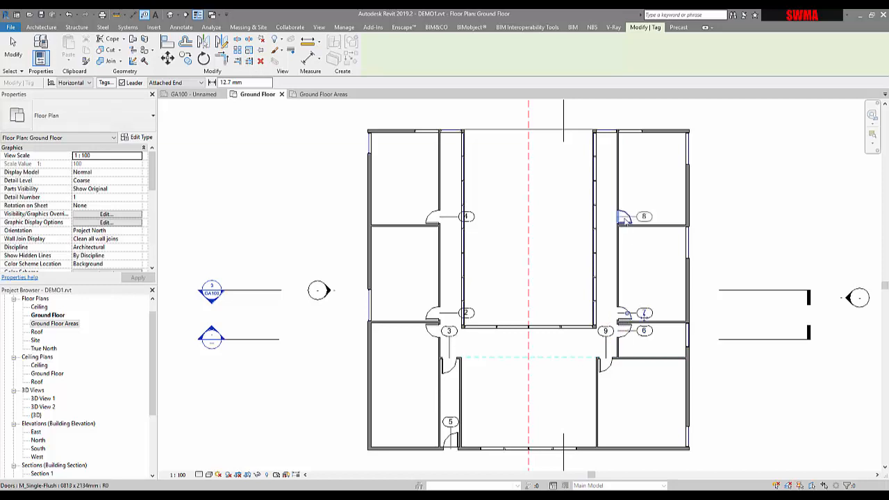
left_click(625, 220)
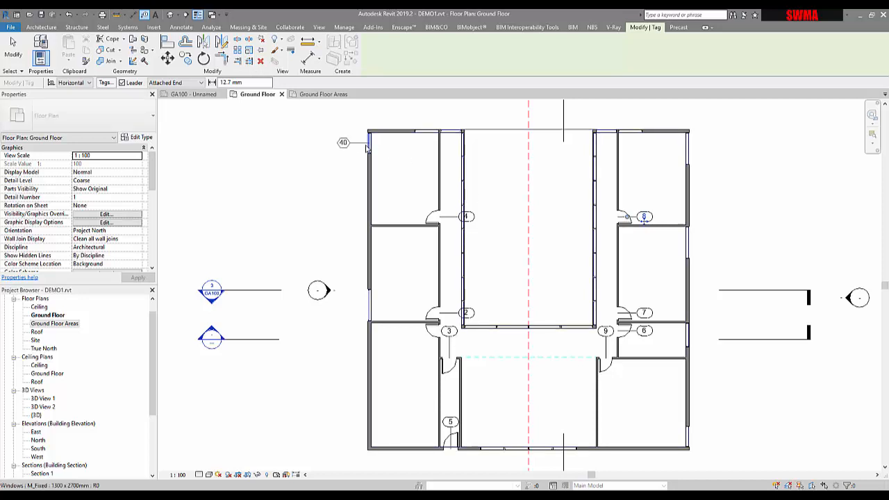
Tag the window at the north end of the west wall and the four windows in the north walls.
left_click(430, 130)
left_click(452, 125)
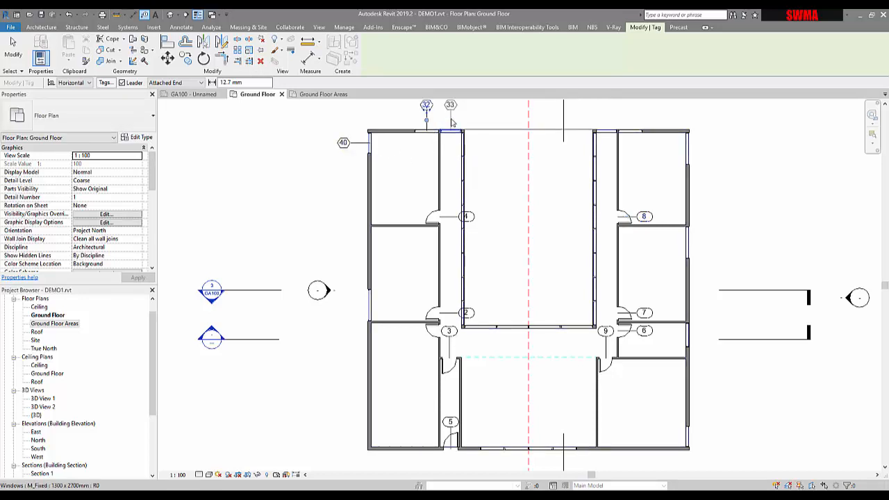
left_click(451, 123)
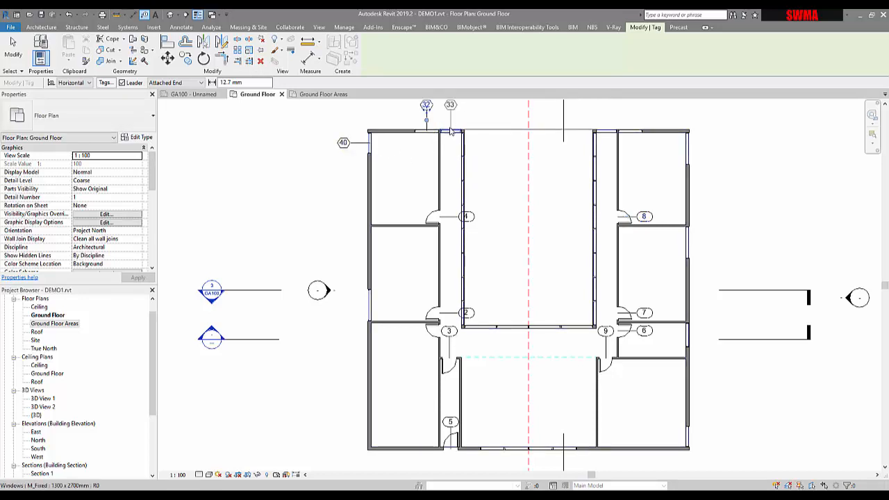
left_click(603, 131)
left_click(630, 131)
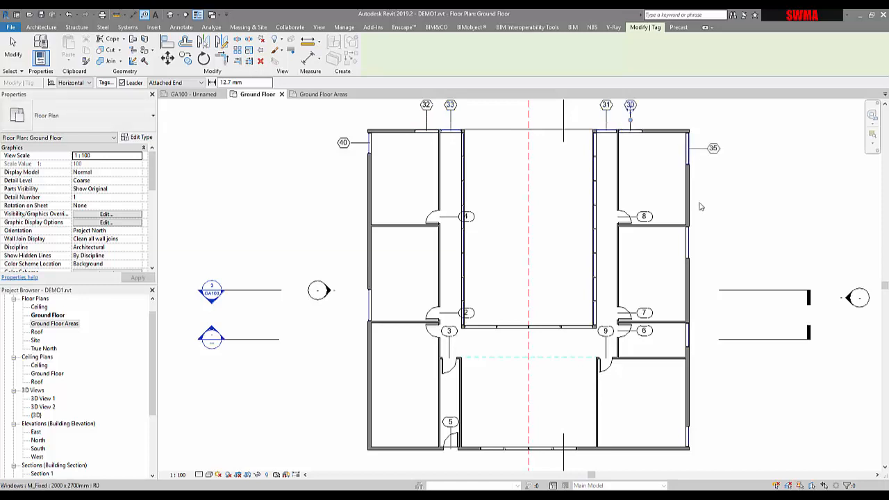
Tag the four windows along the east exterior wall.
left_click(694, 153)
left_click(694, 243)
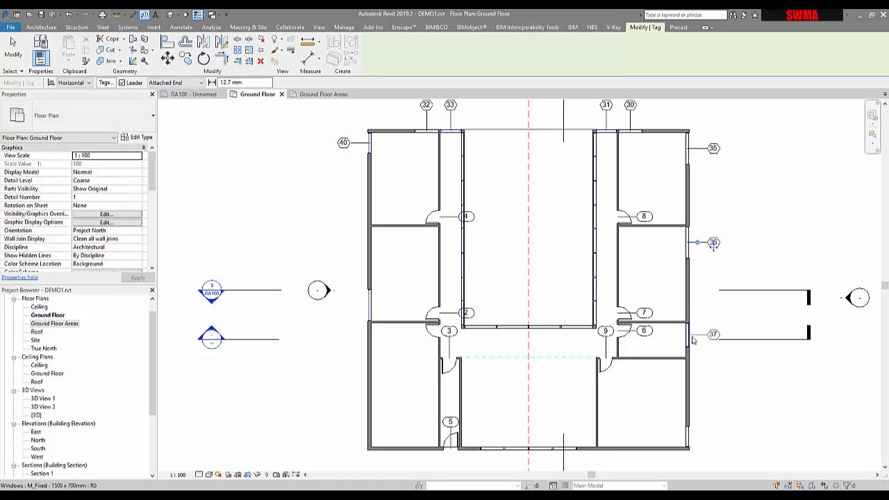
left_click(692, 339)
left_click(694, 435)
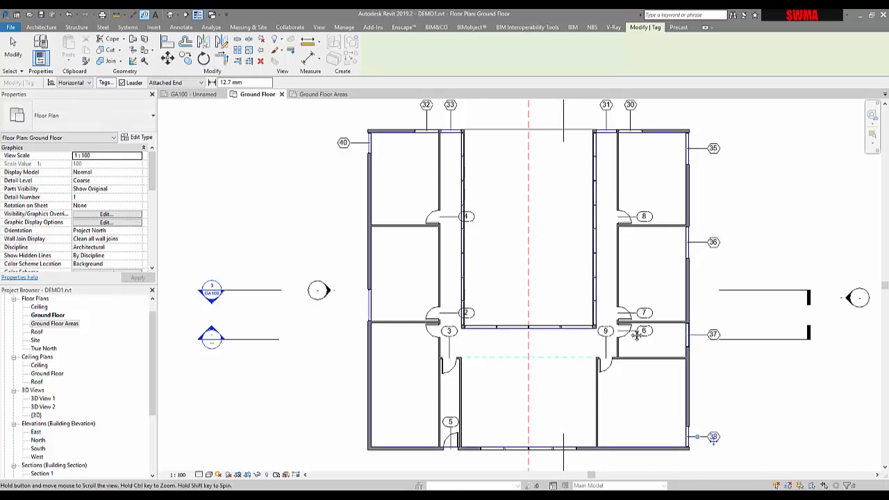
Tag the four windows in the south wall and the remaining west-wall window, and finish tagging.
middle_click_drag(637, 421, 649, 294)
left_click(554, 323)
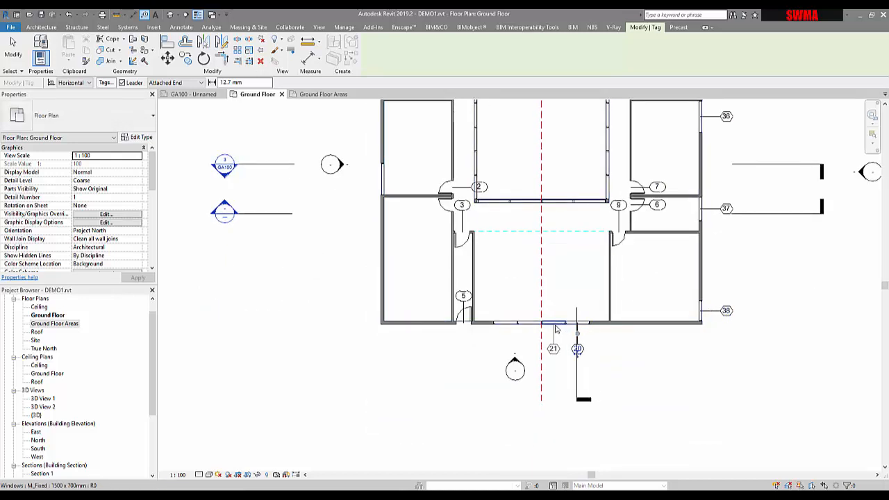
left_click(531, 324)
left_click(500, 328)
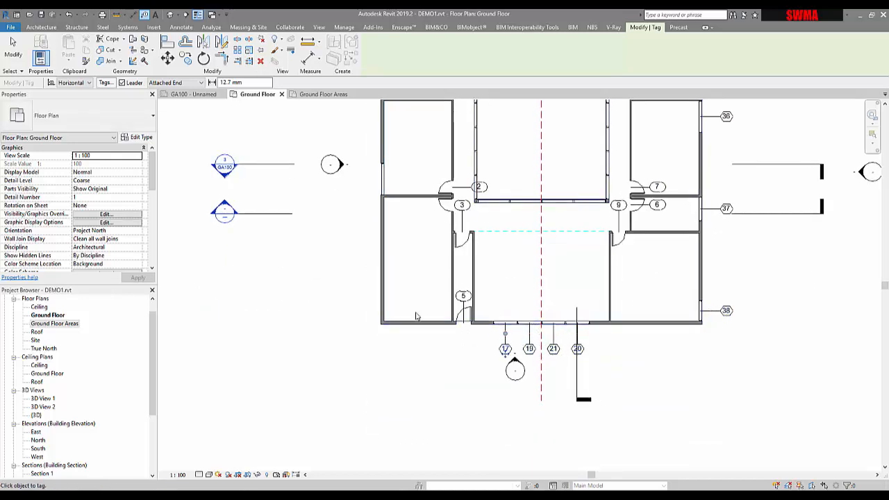
middle_click_drag(351, 193, 368, 261)
left_click(399, 248)
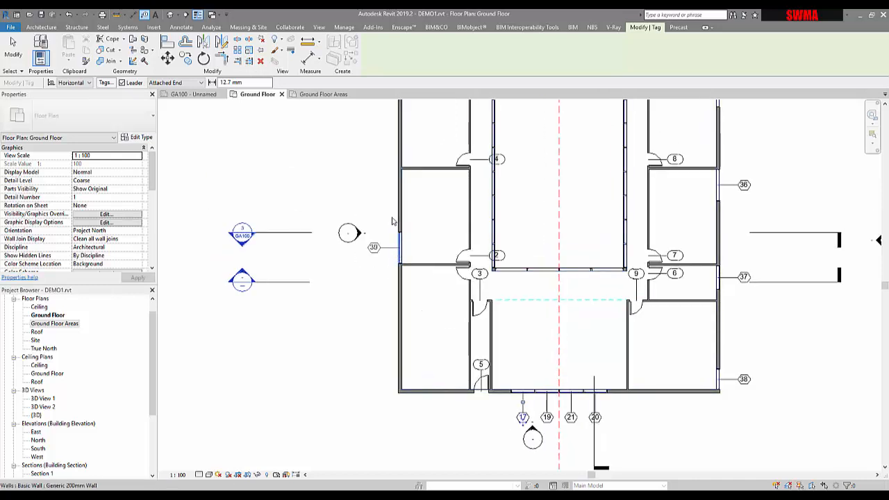
middle_click_drag(395, 209, 391, 314)
key("Escape")
key("Escape")
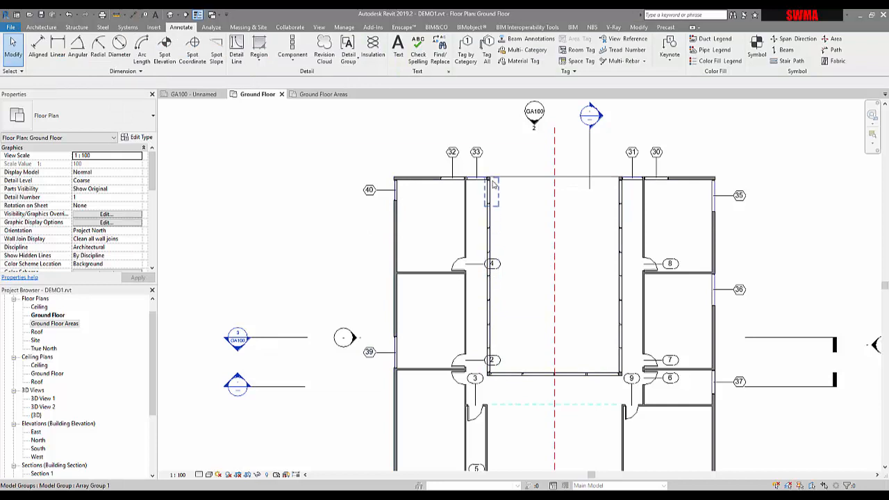
middle_click_drag(582, 253, 575, 196)
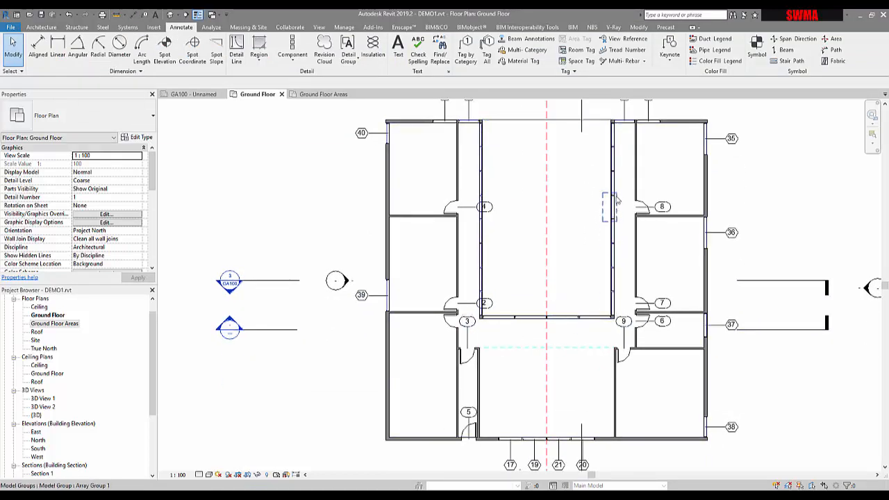
Move door tag 2 from the courtyard wall into the room west of its door.
middle_click_drag(517, 263, 454, 264)
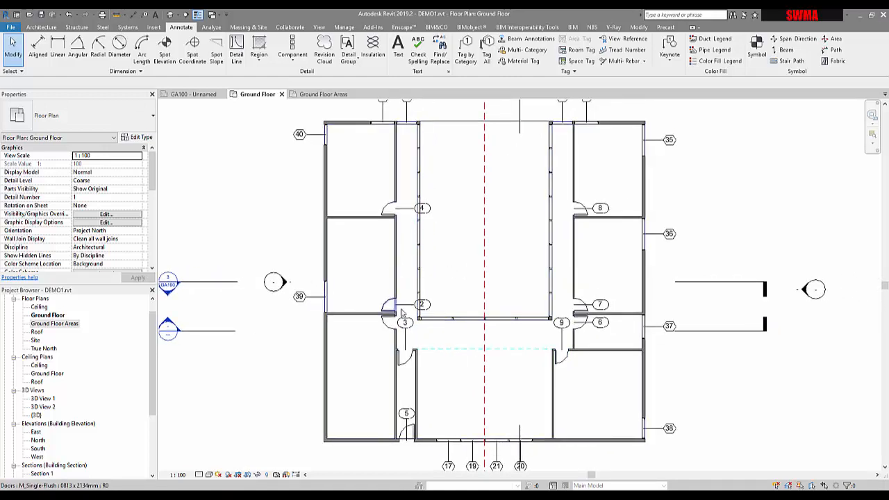
scroll(401, 313, "up", 5)
left_click(399, 281)
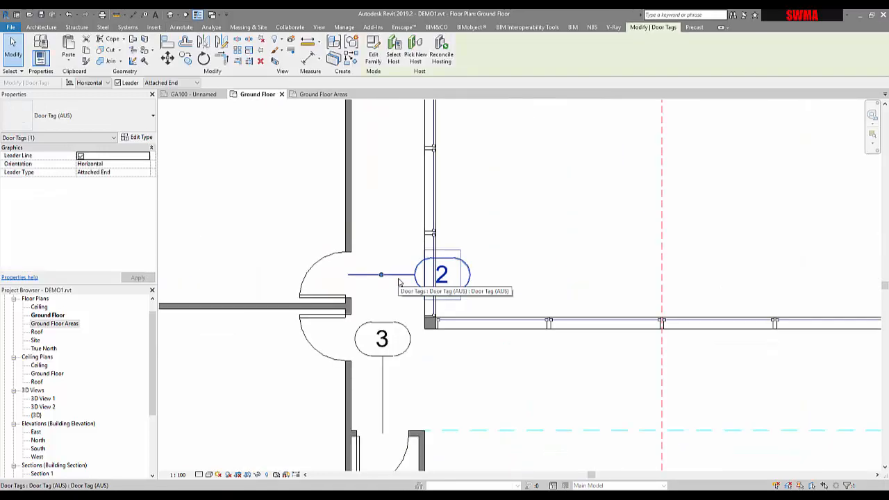
left_click_drag(440, 295, 223, 291)
left_click(452, 276)
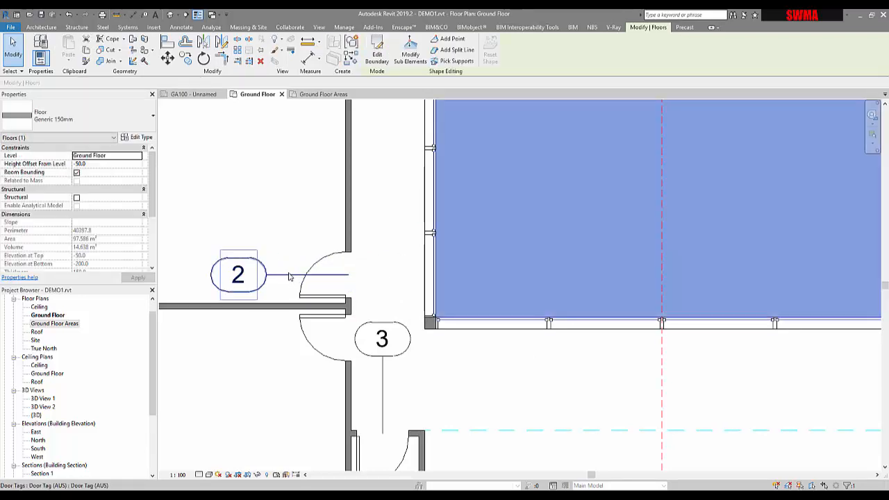
Turn off the leader line of door tag 2 and move the tag onto its door swing.
left_click(290, 276)
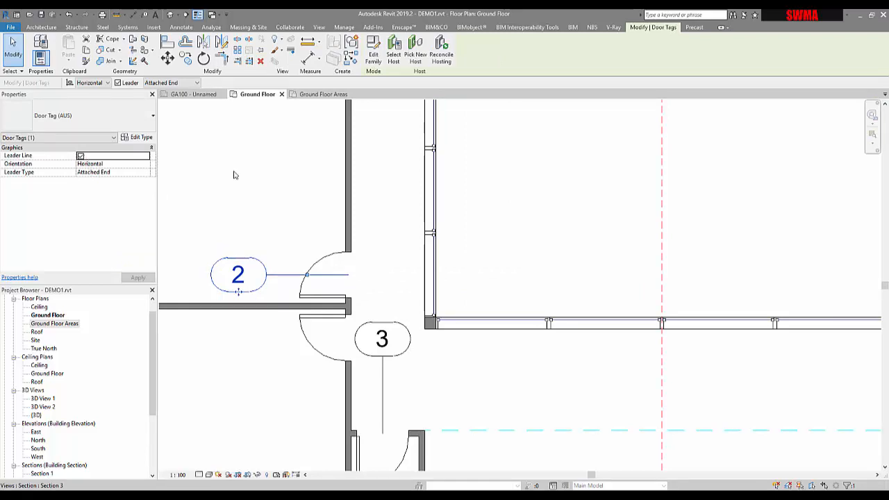
left_click(81, 157)
left_click(284, 261)
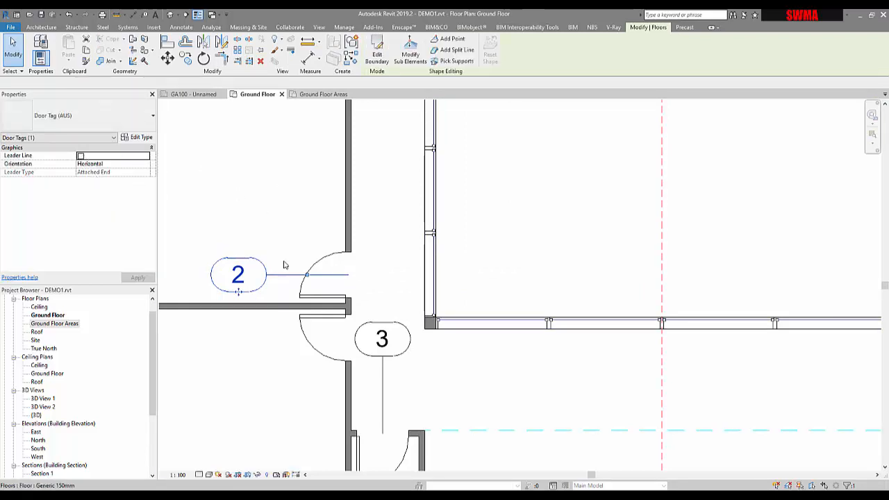
left_click(470, 256)
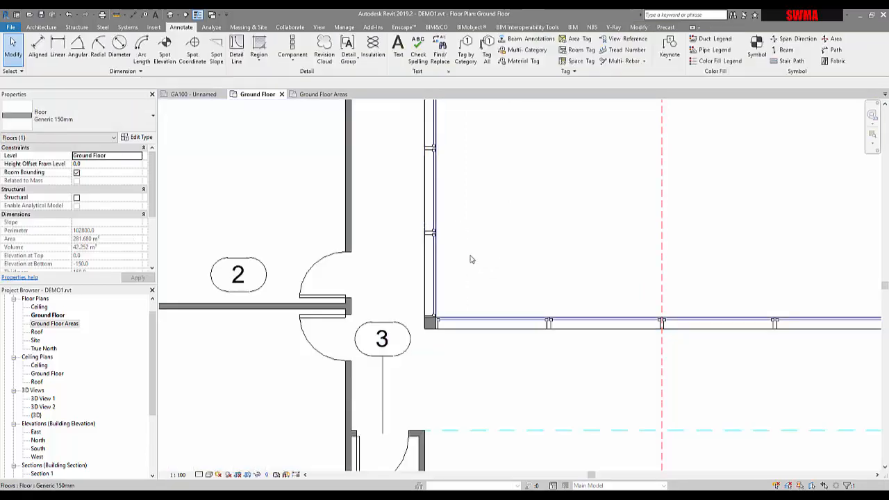
left_click(258, 272)
left_click_drag(253, 291, 325, 293)
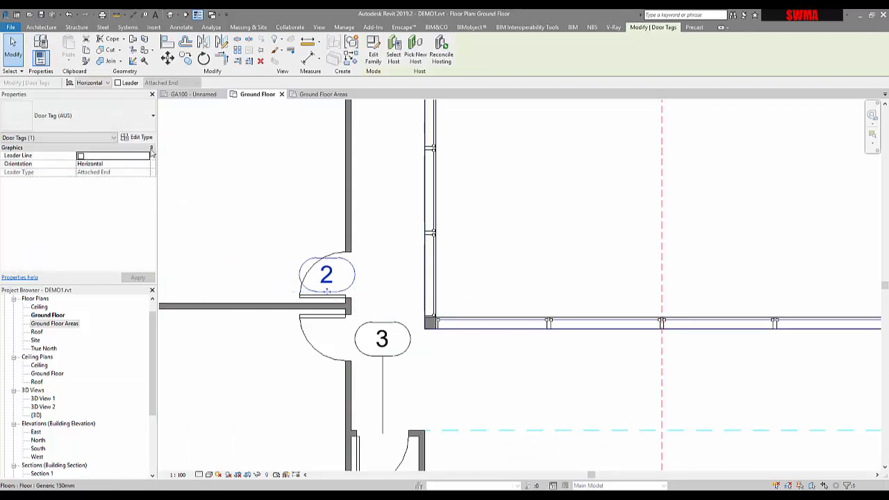
Change the view scale to 1:50 to compare the tag size, and set it back to 1:100.
left_click(178, 475)
left_click(184, 403)
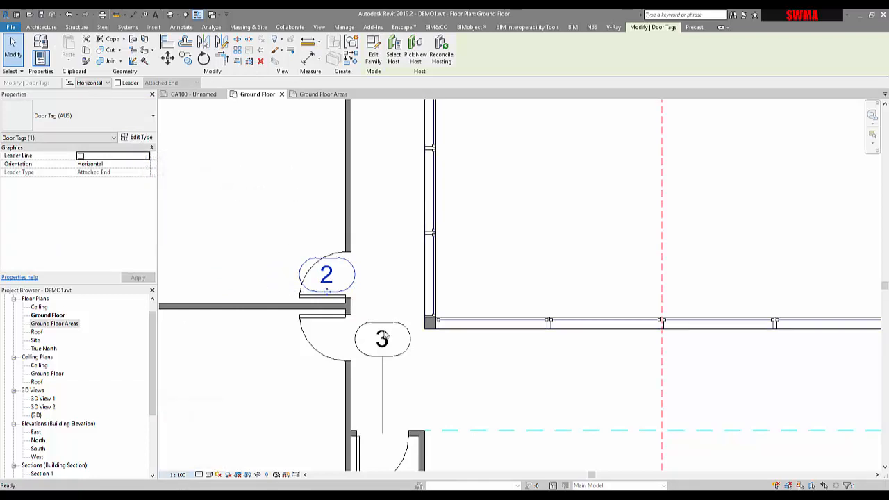
key("Escape")
scroll(340, 288, "up", 3)
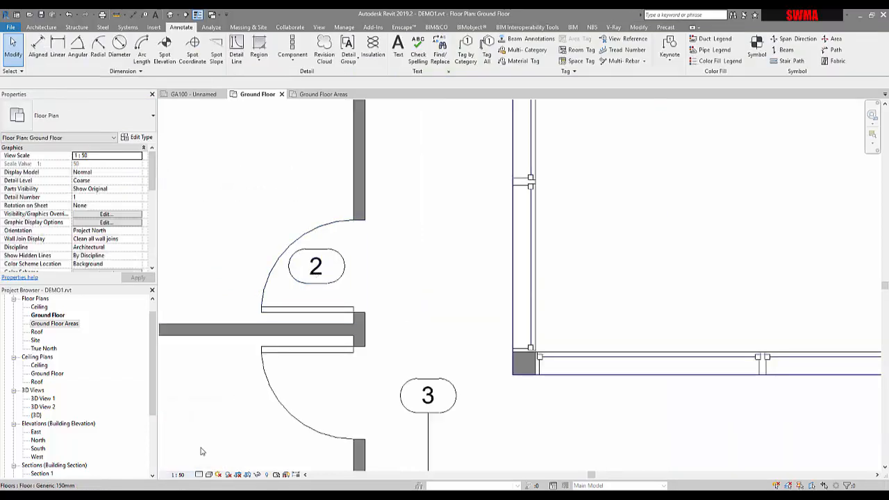
left_click(179, 475)
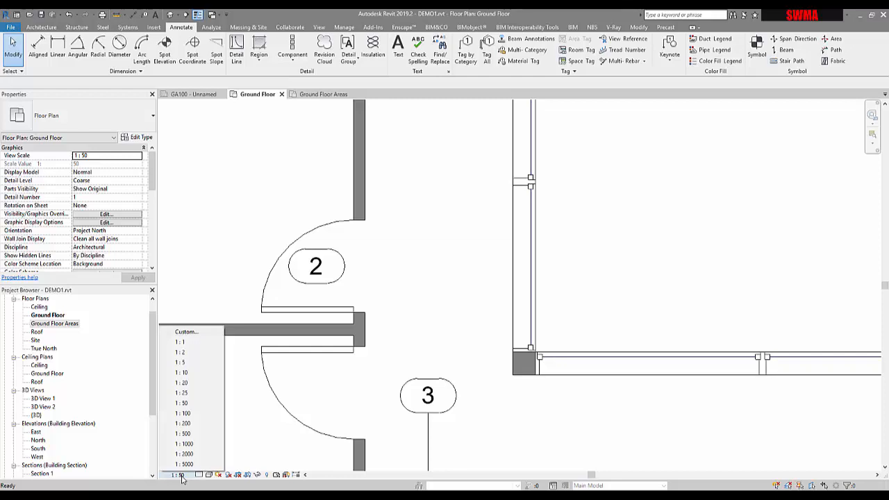
left_click(184, 411)
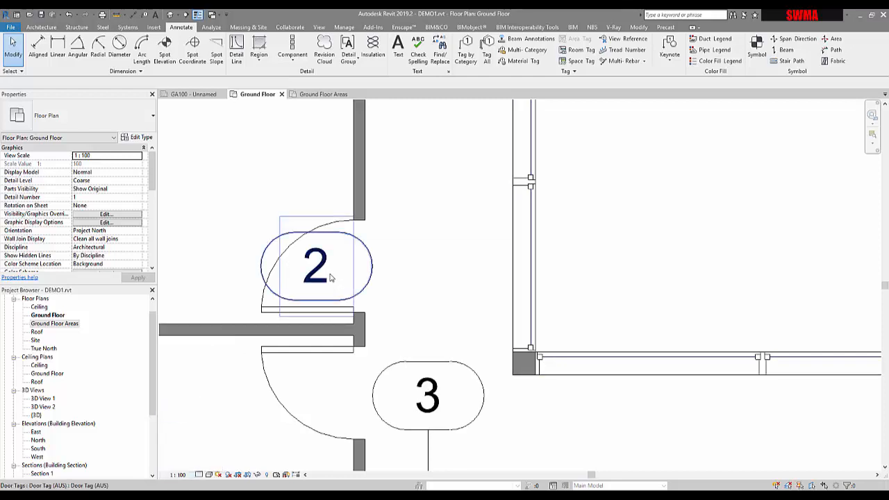
Set the orientation of door tag 2 to Vertical and return it to Horizontal.
left_click(333, 279)
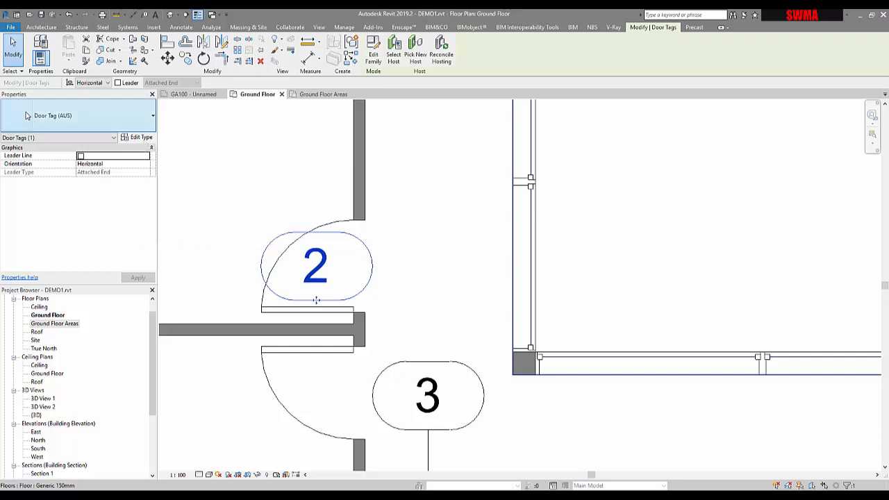
left_click(146, 165)
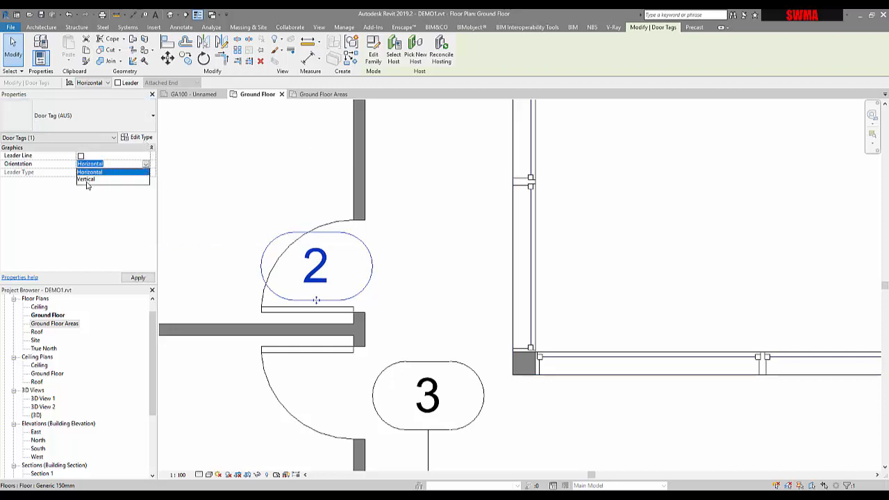
left_click(87, 179)
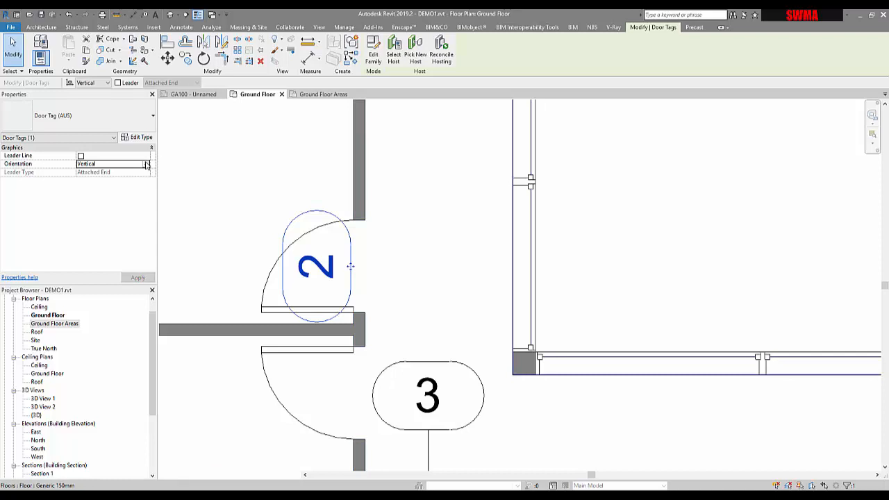
left_click(146, 164)
left_click(90, 171)
Set the leader arrowhead of the Door Tag (AUS) type to Filled Dot 3mm.
left_click(137, 137)
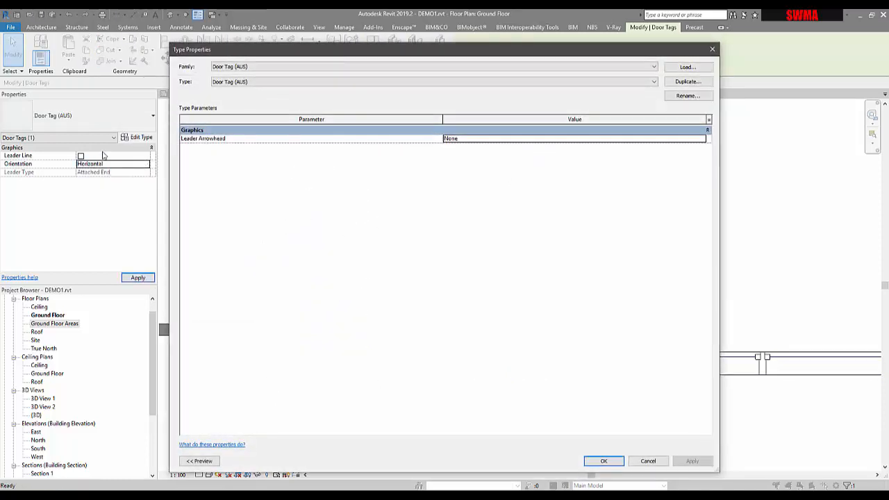
left_click(701, 139)
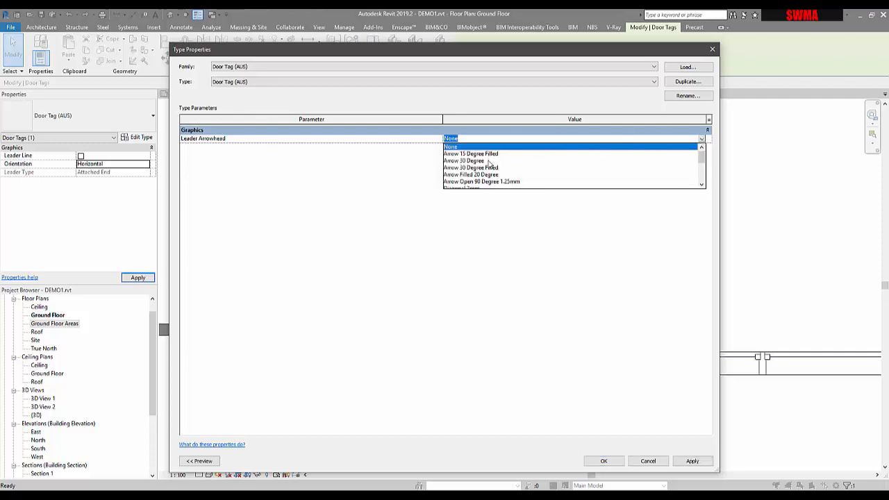
scroll(491, 180, "down", 1)
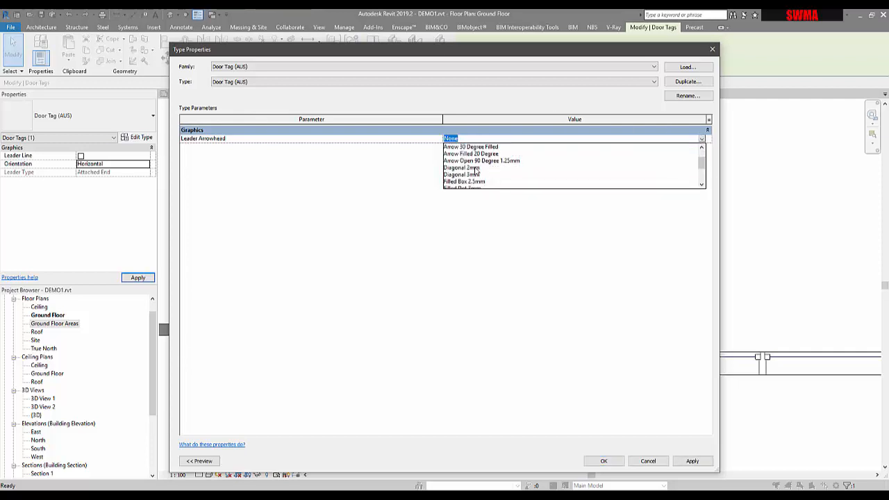
scroll(475, 173, "down", 2)
left_click(464, 148)
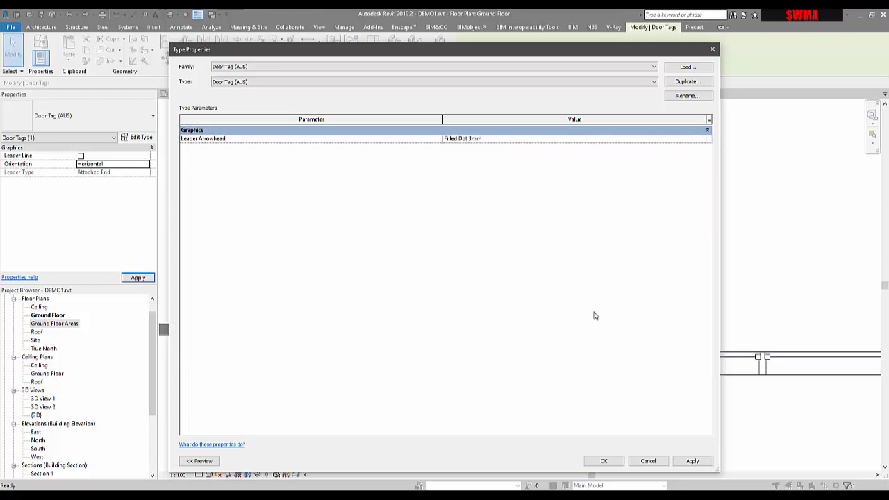
left_click(605, 462)
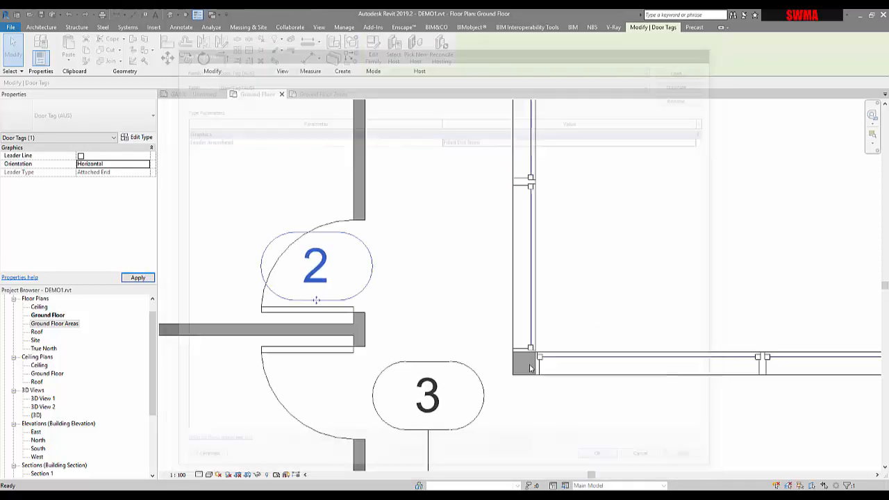
Undo the leader arrowhead change on the door tag type.
middle_click_drag(437, 256, 440, 167)
scroll(443, 198, "down", 1)
mouse_move(445, 322)
middle_mouse_down()
mouse_move(468, 303)
mouse_move(441, 319)
middle_mouse_up()
key("ctrl+z")
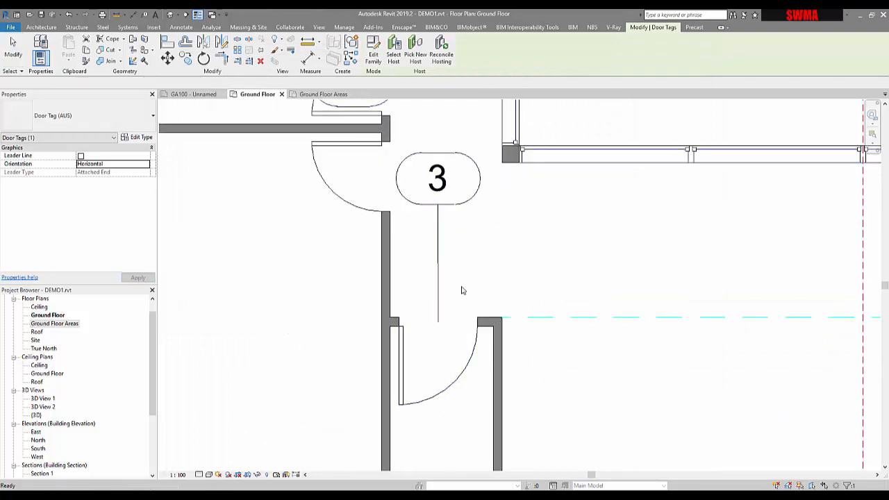
Straighten the leader of door tag 3 by adjusting its elbow and the tag position, and clear the selection.
left_click(440, 255)
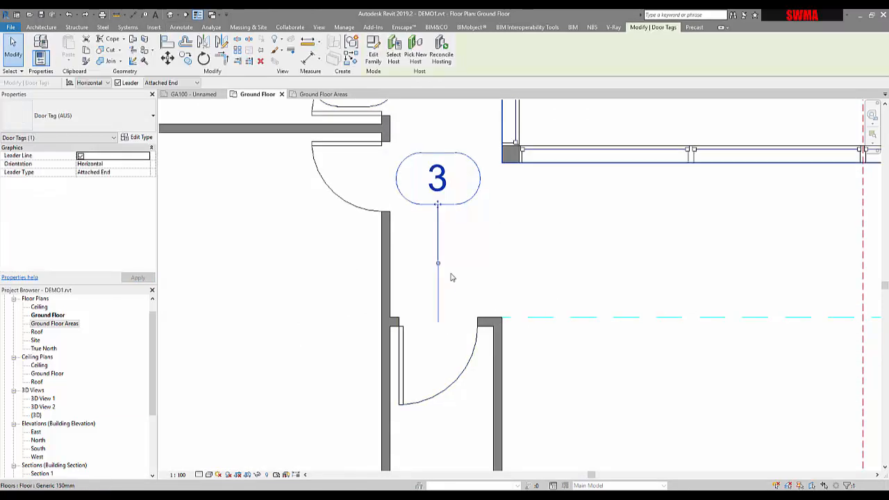
mouse_move(438, 263)
left_mouse_down()
mouse_move(452, 264)
mouse_move(440, 264)
left_mouse_up()
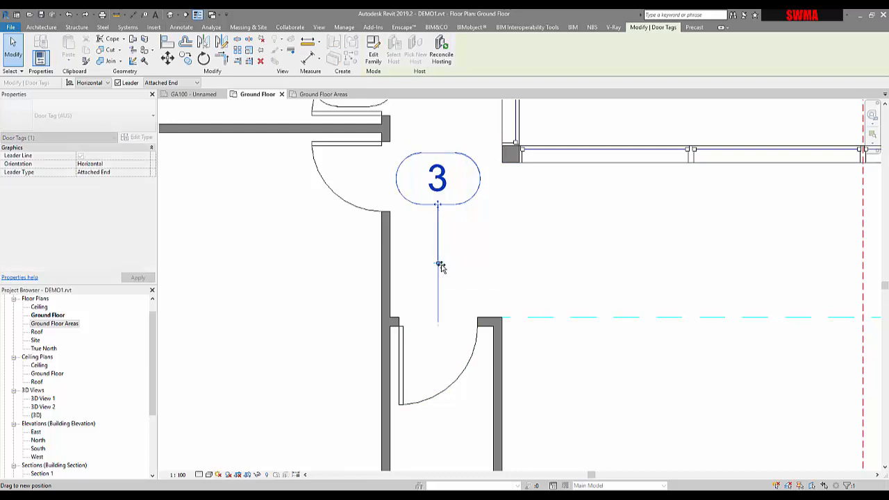
left_click(472, 283)
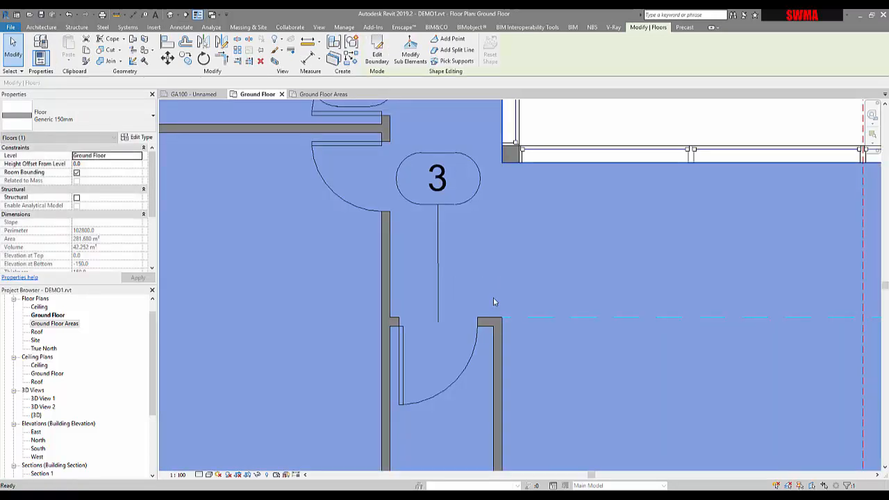
key("Escape")
left_click(438, 206)
left_click_drag(438, 205, 439, 205)
left_click(462, 285)
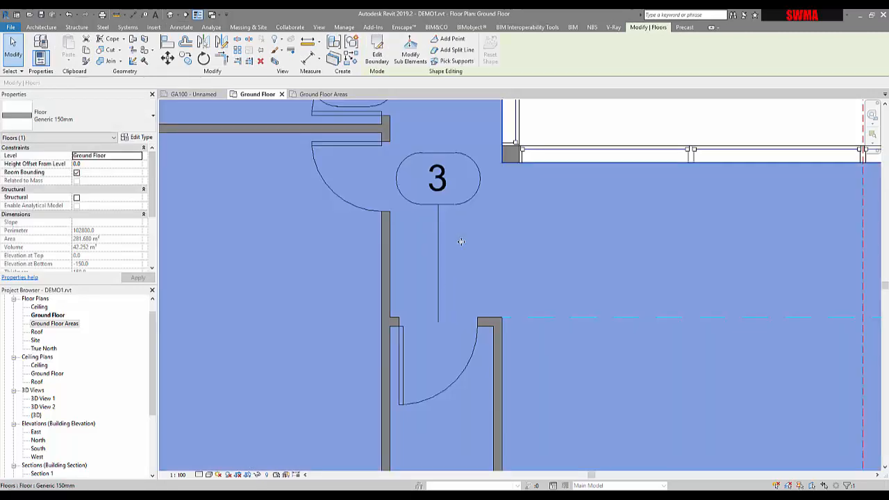
key("Escape")
Pin the Generic 150mm floor around the courtyard in place and disable the selection of pinned elements.
scroll(588, 269, "down", 3)
scroll(585, 266, "down", 2)
middle_click_drag(611, 285, 441, 298)
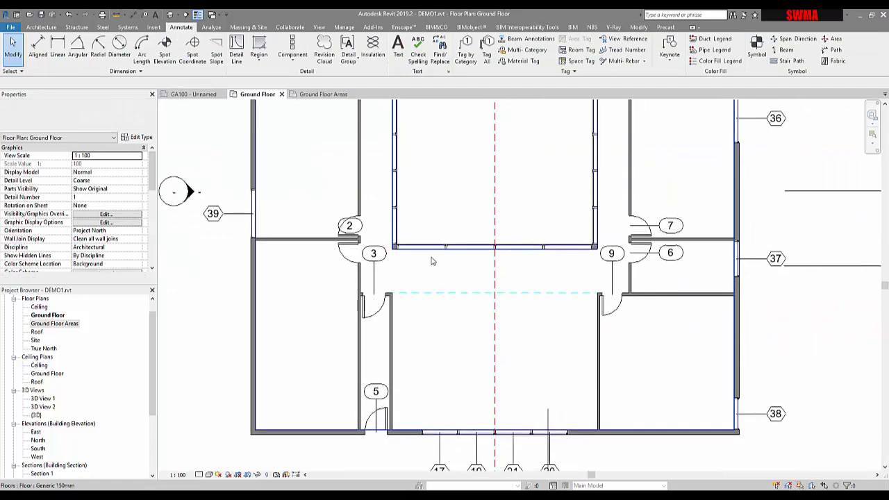
left_click(391, 261)
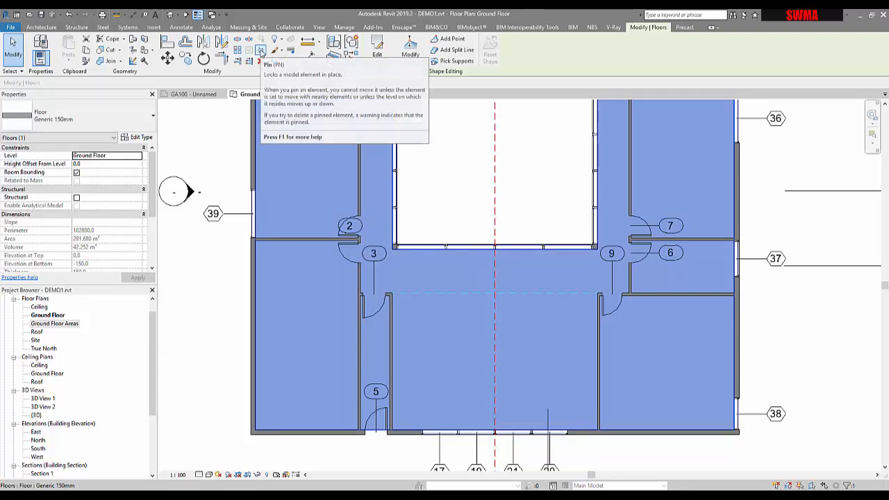
left_click(261, 53)
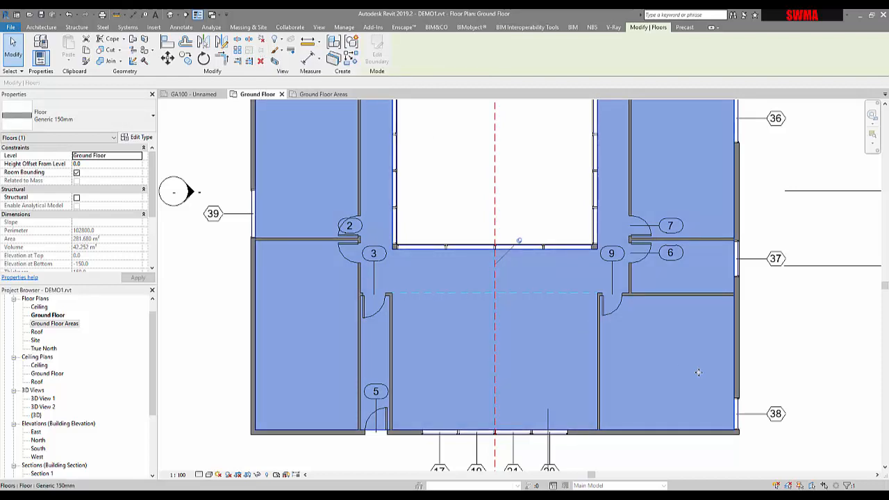
left_click(800, 487)
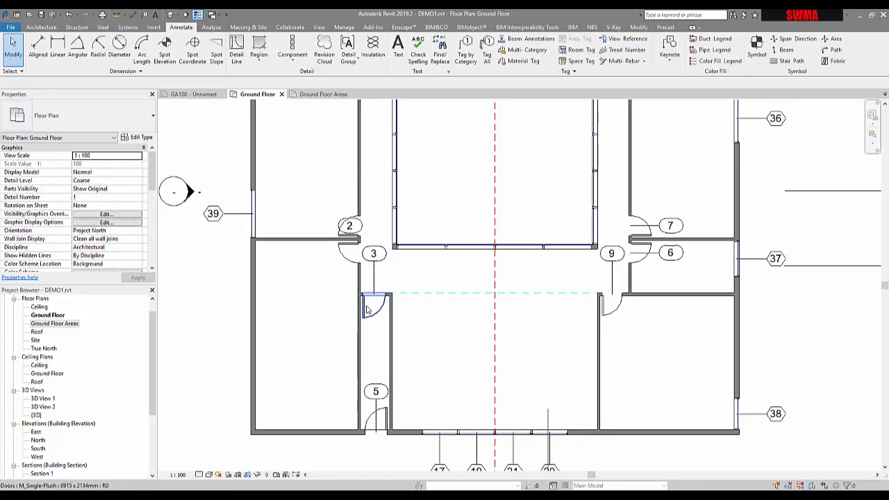
Tag all untagged windows in the current view with Window Tag (AUS), horizontal and without leaders.
scroll(439, 340, "down", 1)
scroll(337, 322, "down", 4)
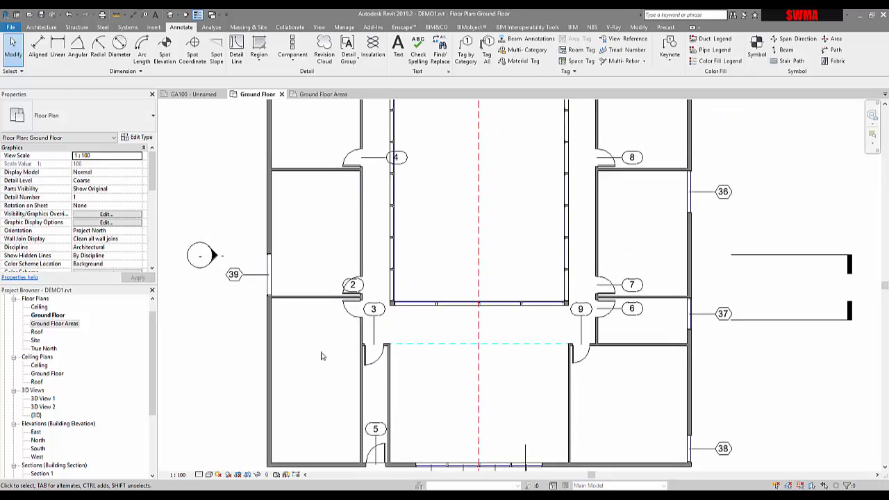
middle_click_drag(371, 351, 400, 343)
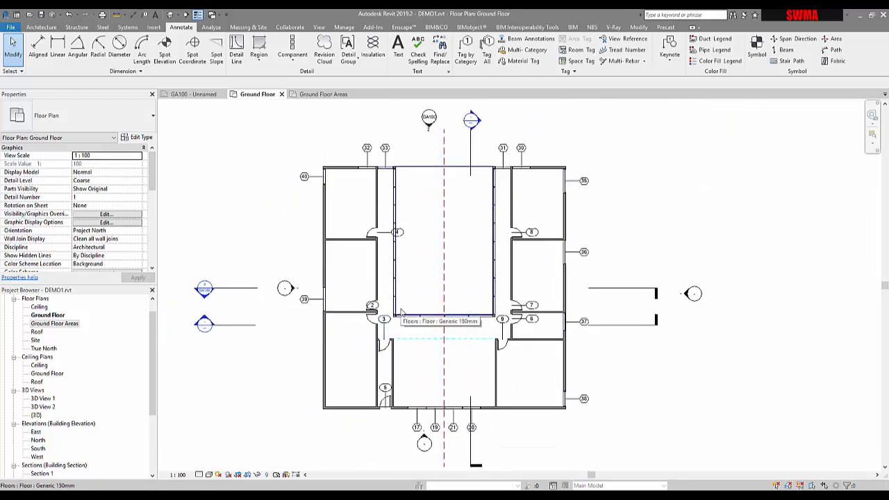
left_click(487, 56)
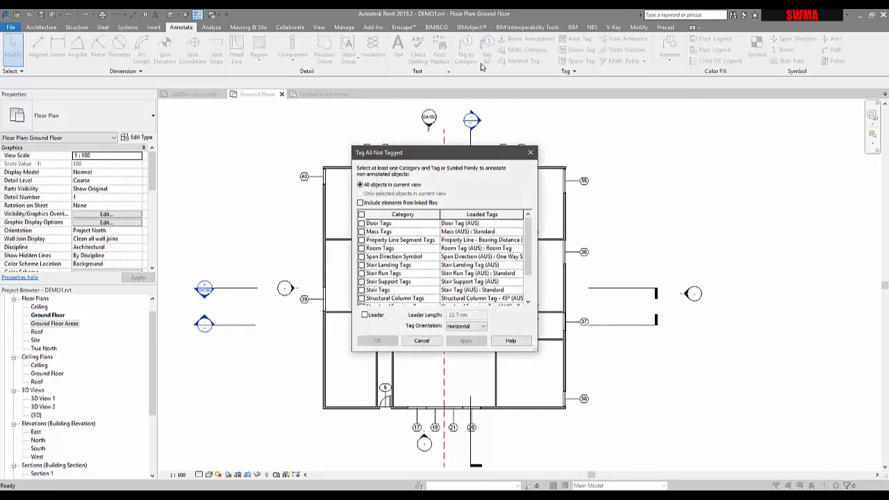
left_click_drag(442, 150, 476, 125)
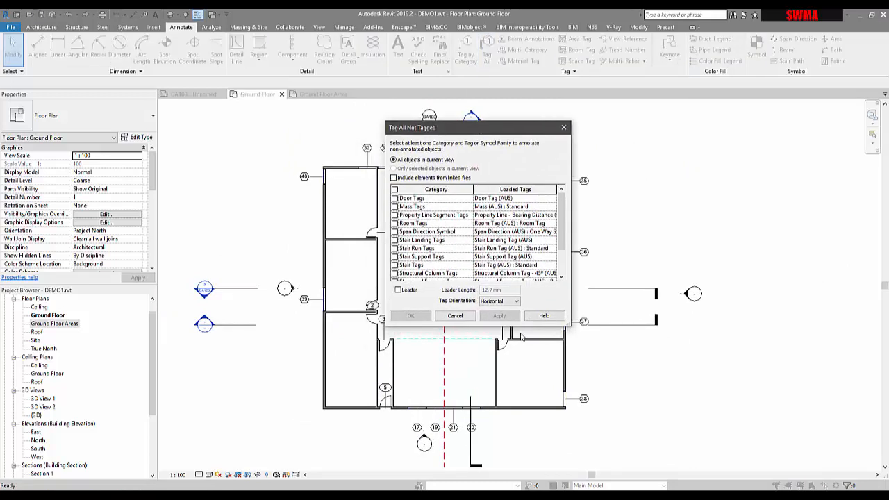
left_click_drag(568, 324, 603, 372)
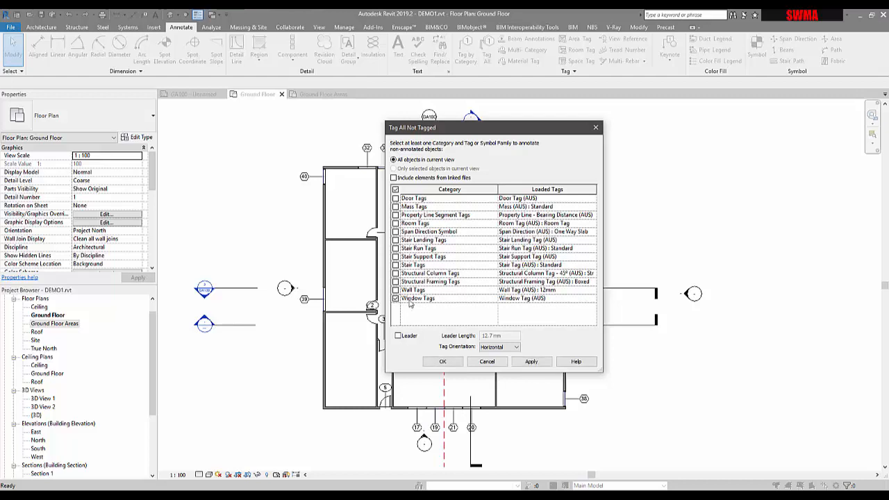
left_click_drag(487, 127, 664, 121)
left_click(711, 357)
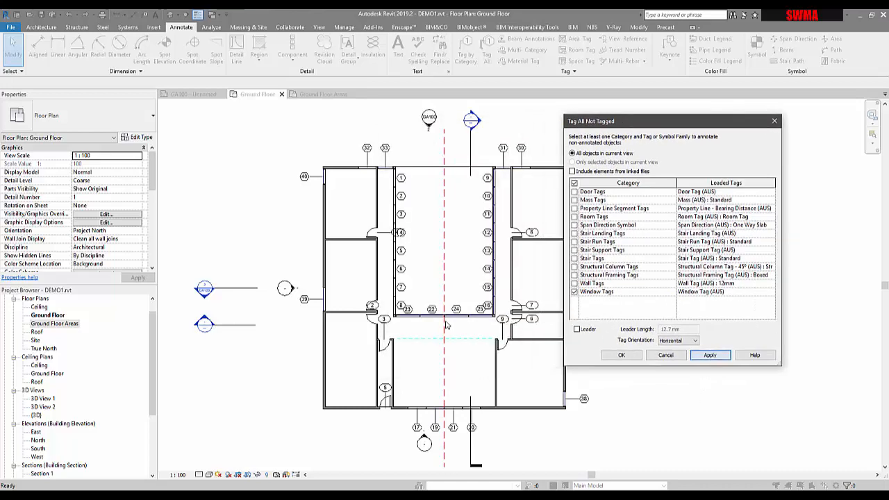
left_click(621, 354)
scroll(487, 309, "up", 5)
scroll(461, 296, "up", 4)
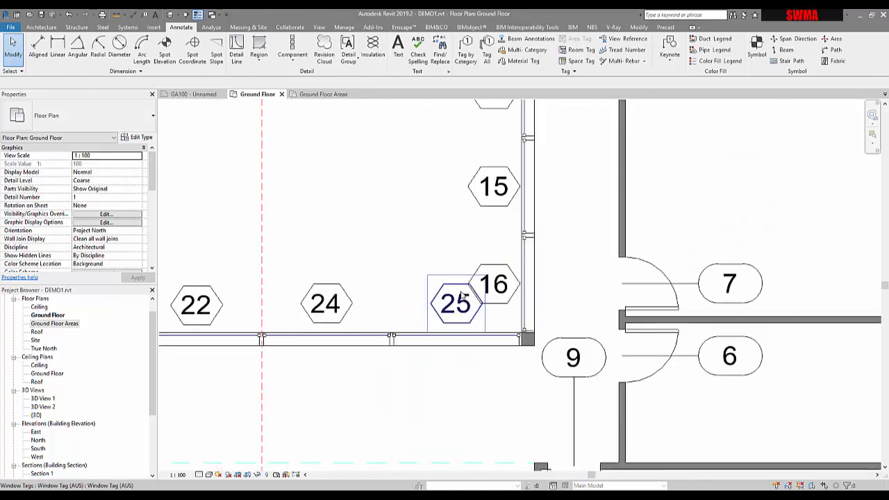
Set the mark of the window tagged 40 at the upper end of the west wall to 61.
scroll(396, 293, "down", 3)
scroll(407, 291, "down", 5)
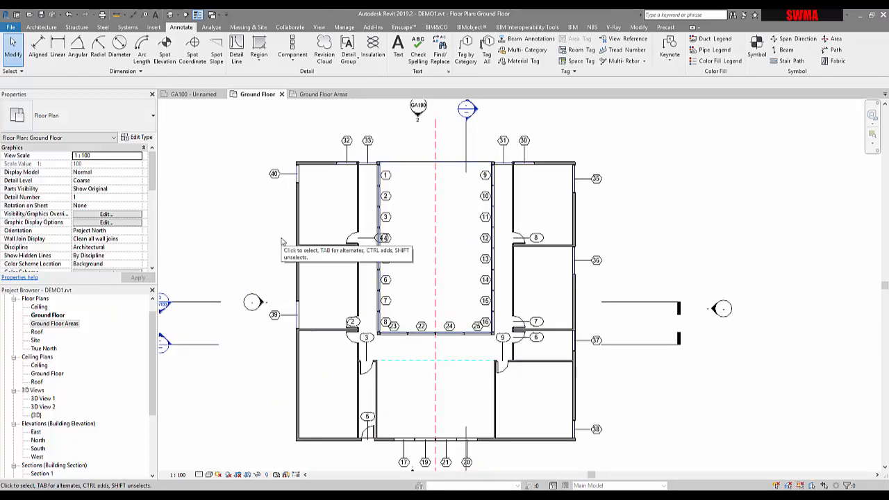
left_click(275, 175)
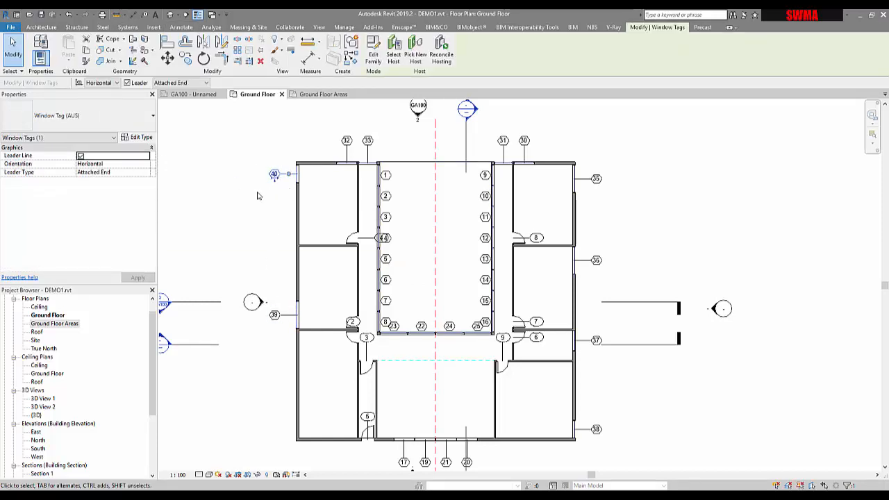
left_click(261, 214)
left_click(297, 179)
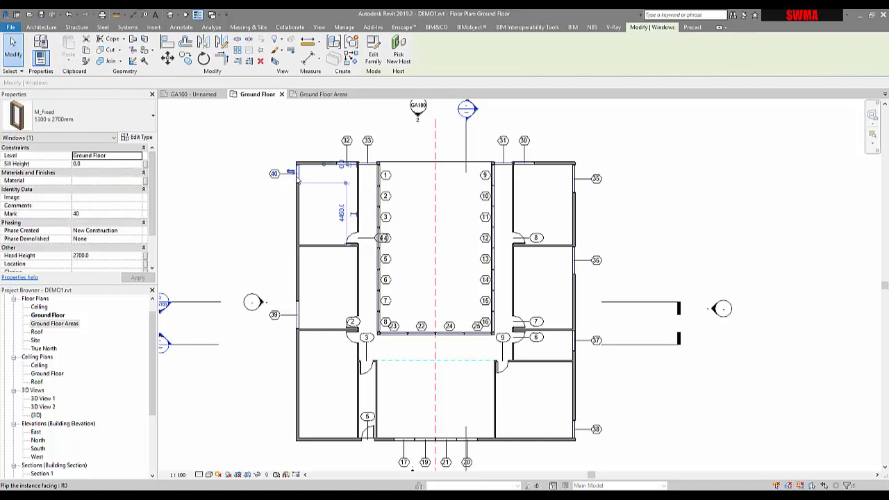
left_click(84, 215)
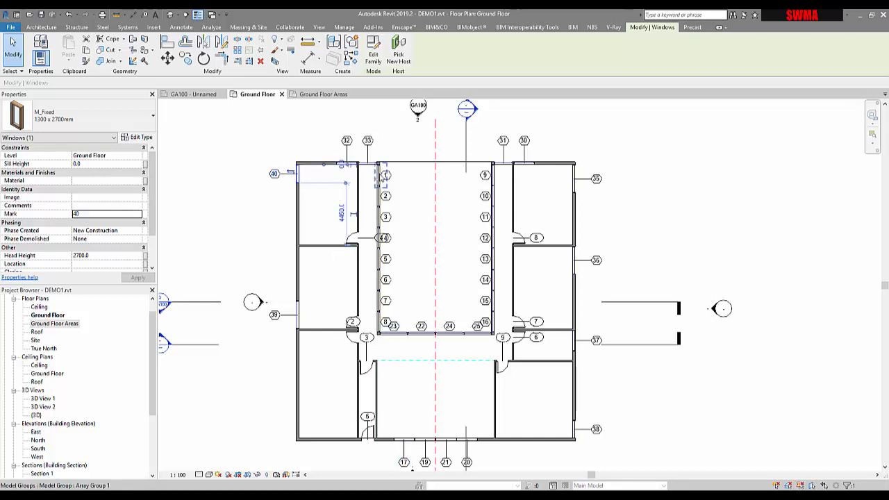
left_click(88, 215)
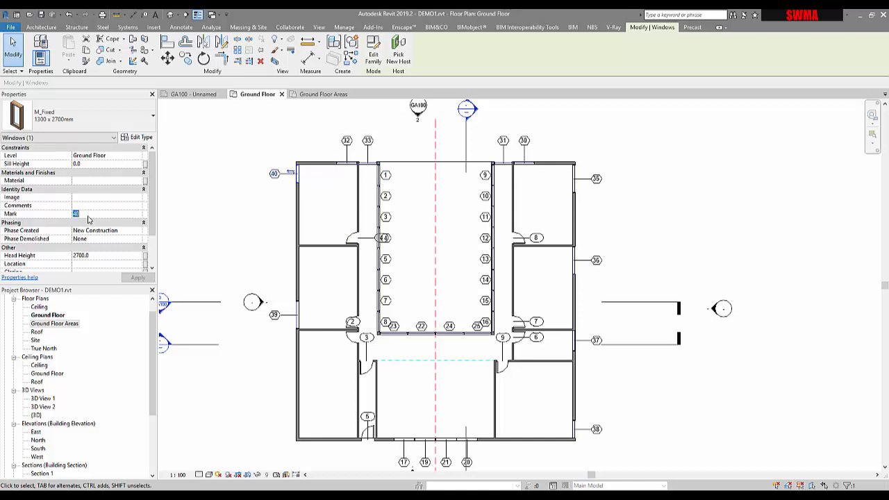
type("61")
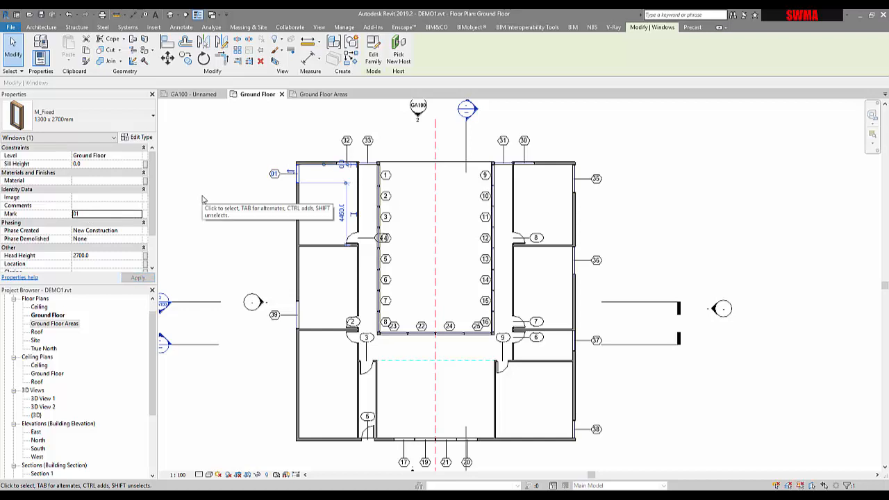
left_click(202, 199)
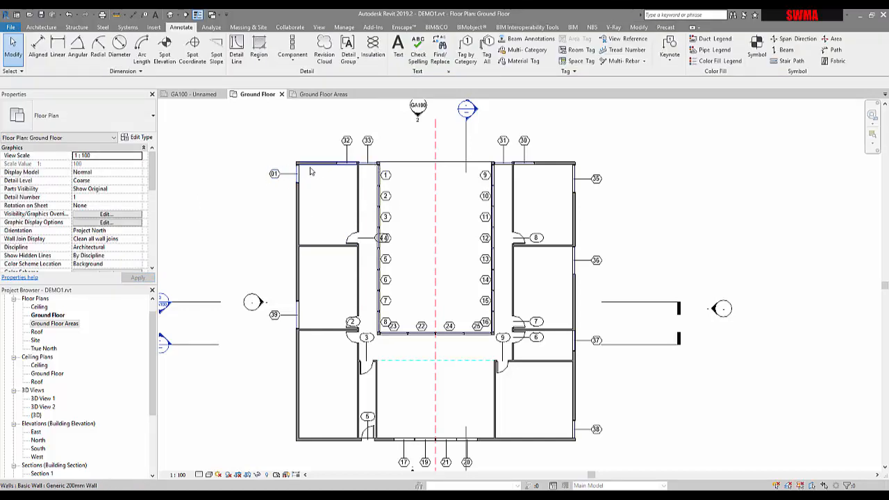
Examine the renumbered window's tag and door tag 3 in the plan, selecting each in turn and clearing the selection.
left_click(273, 174)
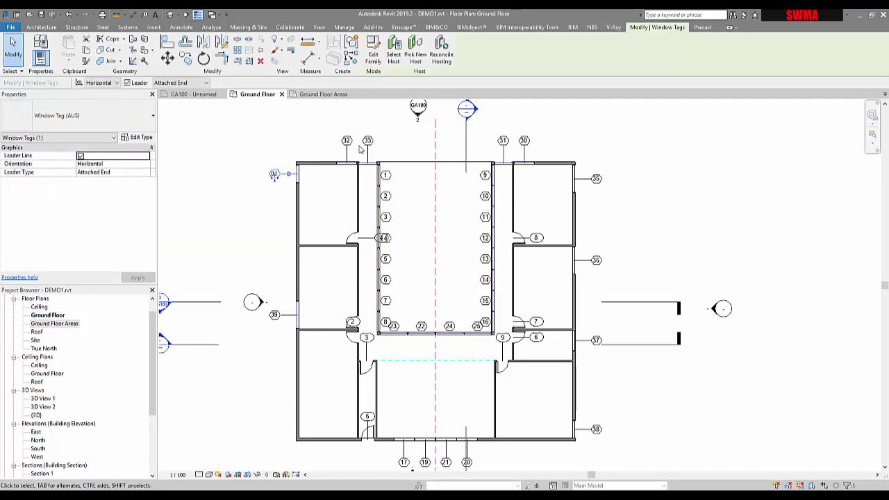
key("Escape")
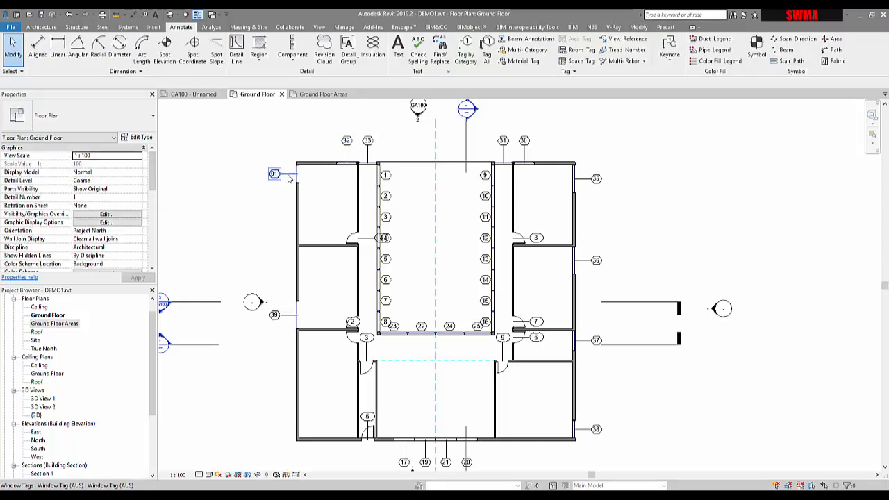
left_click(276, 174)
left_click(284, 218)
middle_click_drag(284, 226, 317, 229)
scroll(286, 225, "down", 1)
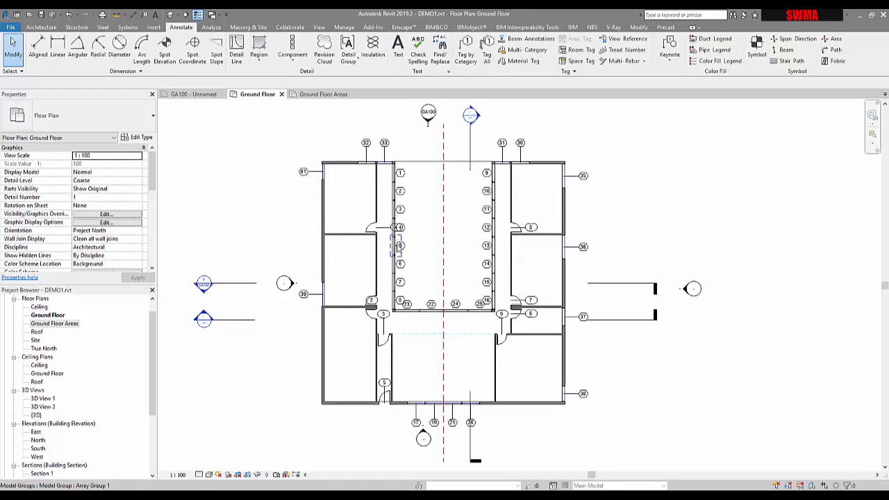
scroll(378, 245, "up", 3)
left_click(397, 402)
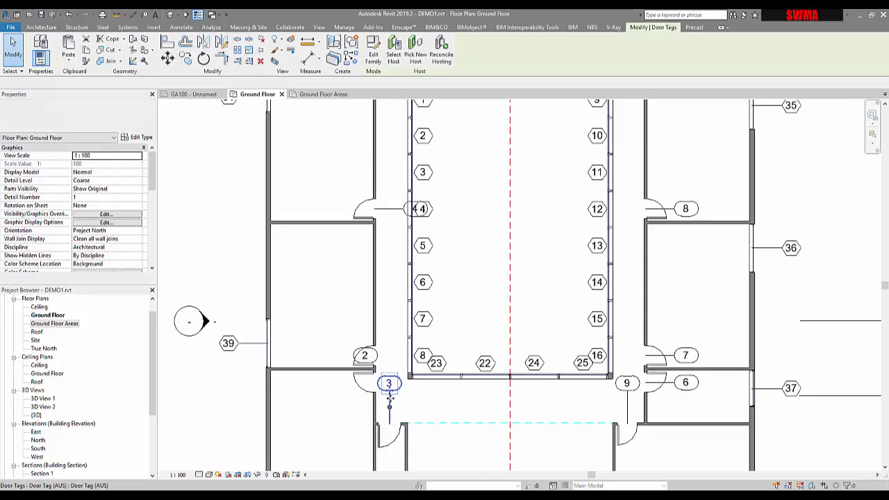
middle_click_drag(542, 388, 491, 334)
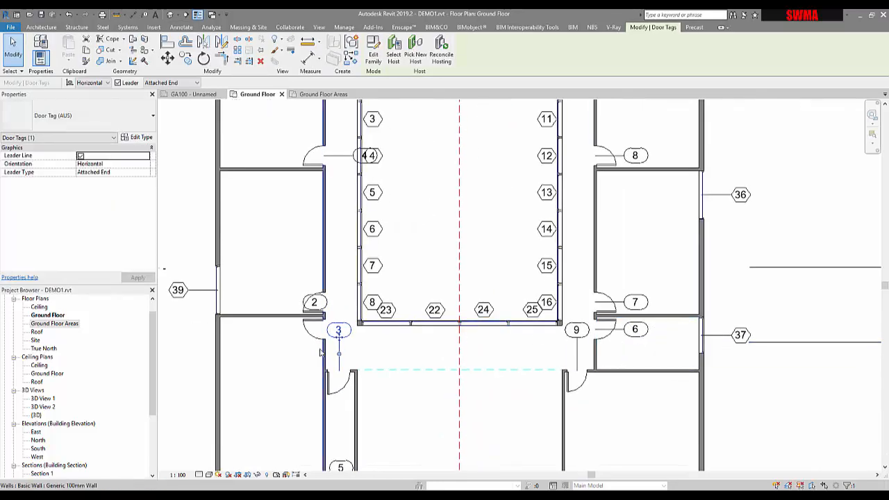
key("Escape")
scroll(339, 357, "down", 2)
mouse_move(356, 364)
middle_mouse_down()
mouse_move(396, 364)
mouse_move(409, 345)
middle_mouse_up()
scroll(395, 363, "down", 1)
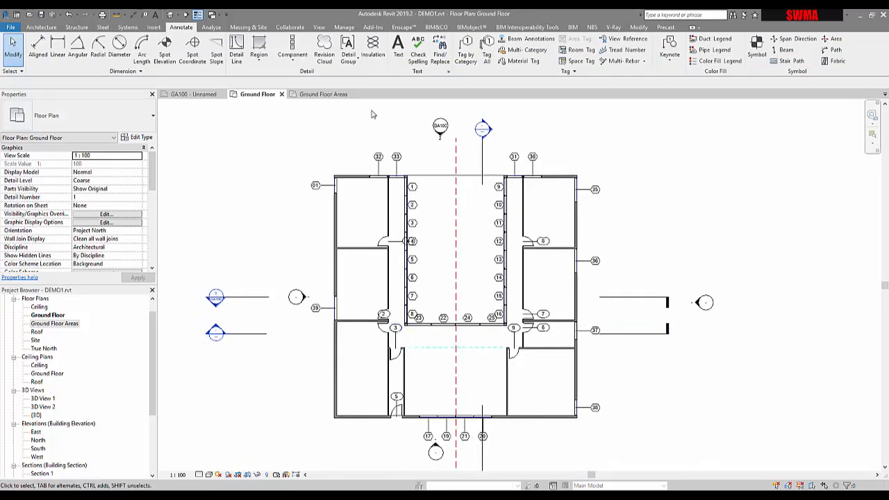
Open the Door Schedule and the Window Schedule from the project's schedules.
left_click_drag(150, 343, 150, 414)
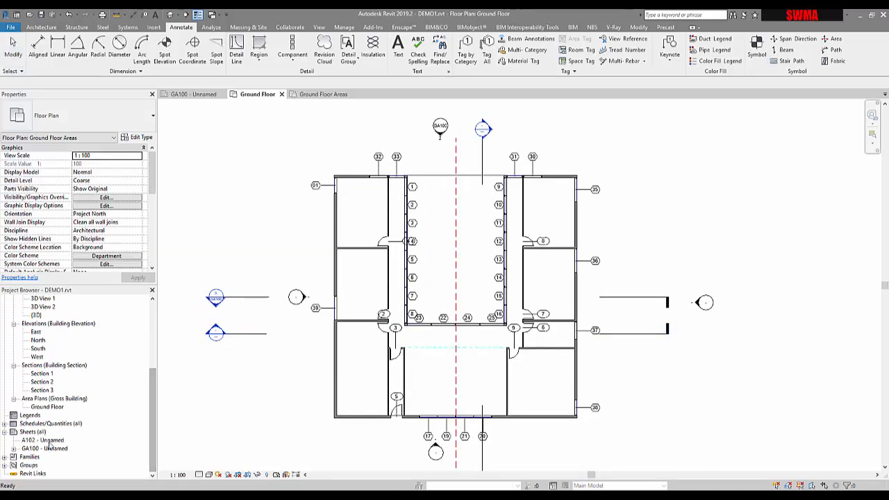
left_click(6, 423)
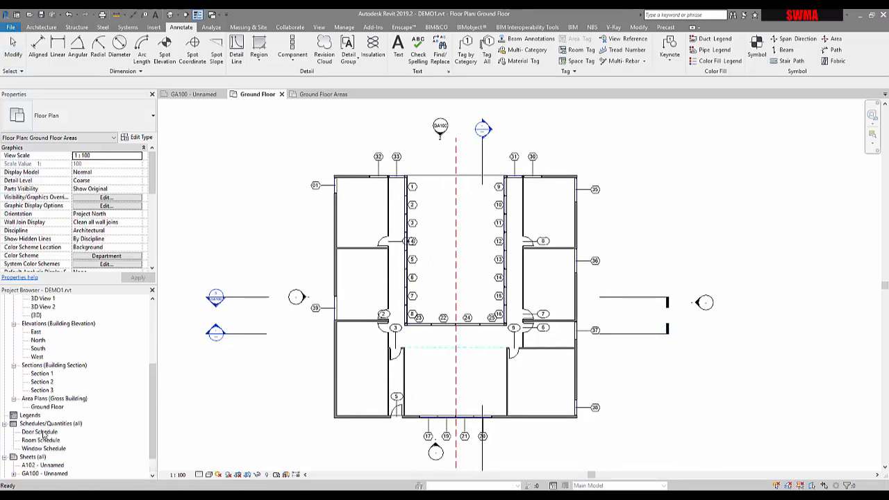
left_click(40, 432)
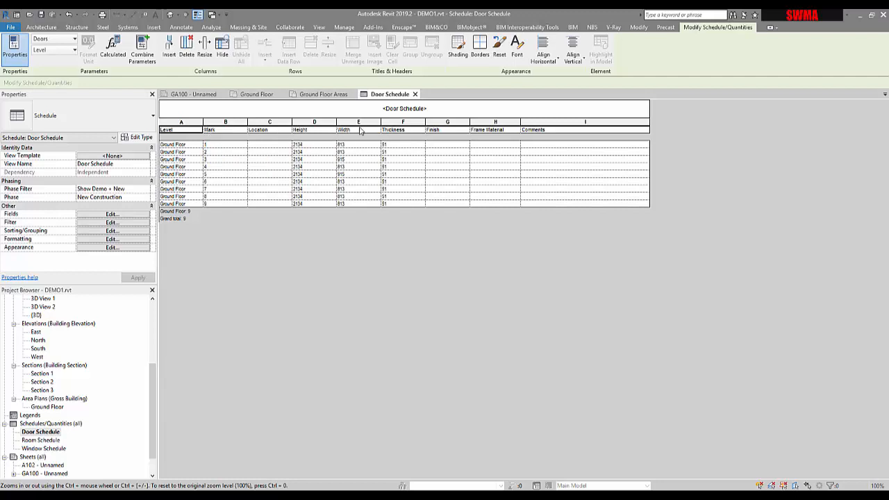
double_click(34, 448)
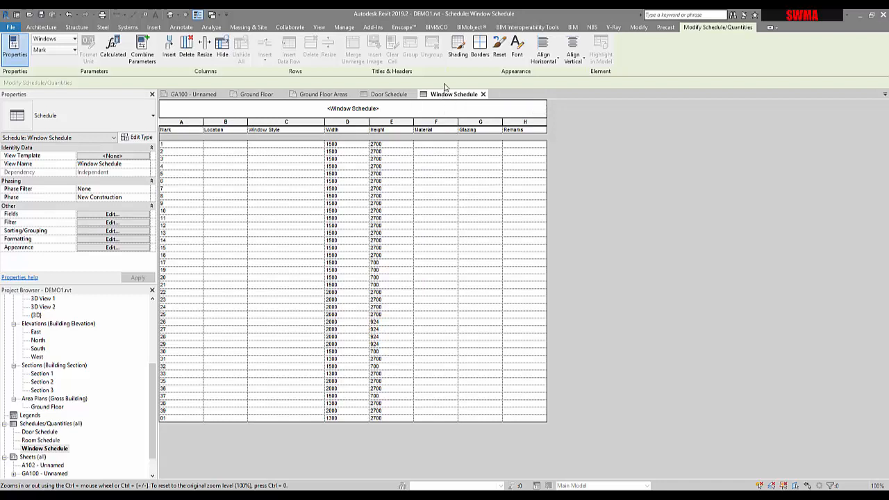
Float the Window Schedule as a separate window beside the Ground Floor plan, and dock it back among the open views.
left_click_drag(445, 96, 466, 99)
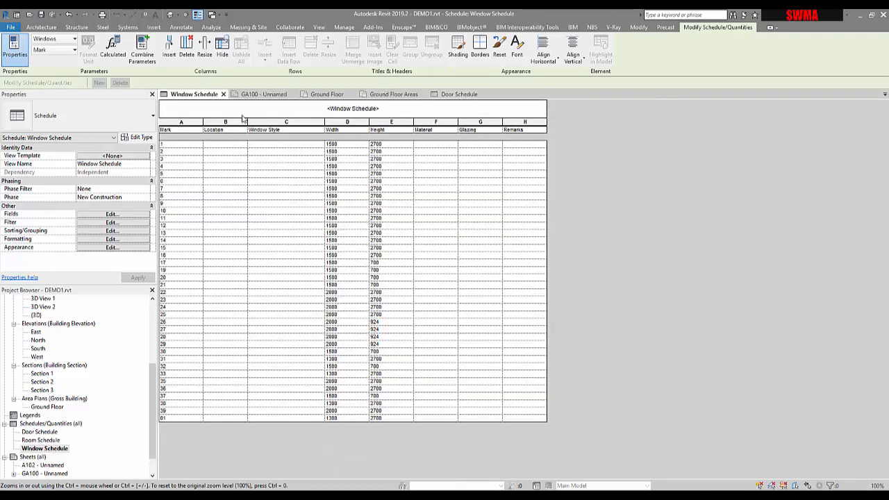
left_click_drag(243, 120, 888, 189)
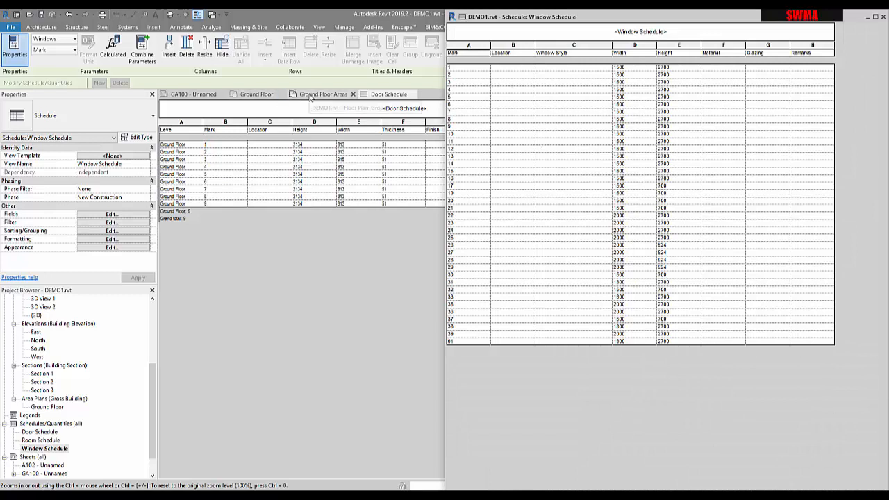
left_click(256, 93)
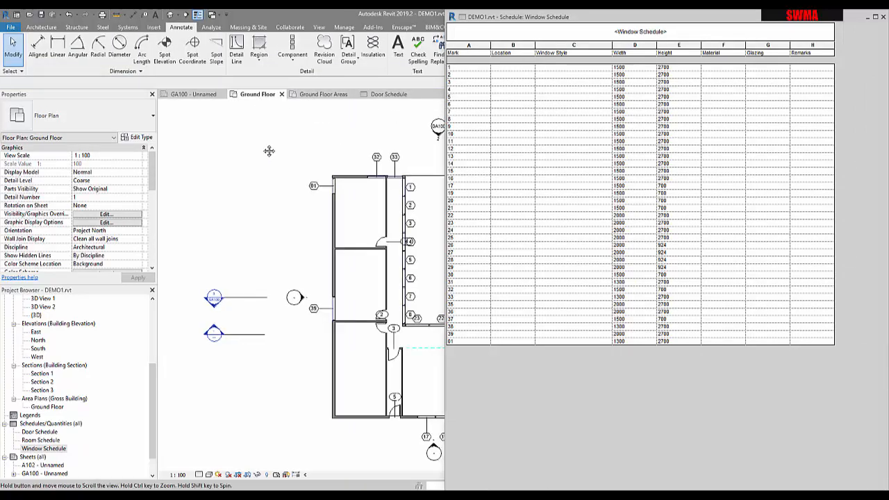
middle_click_drag(269, 150, 187, 152)
mouse_move(312, 179)
middle_mouse_down()
mouse_move(290, 179)
mouse_move(298, 174)
middle_mouse_up()
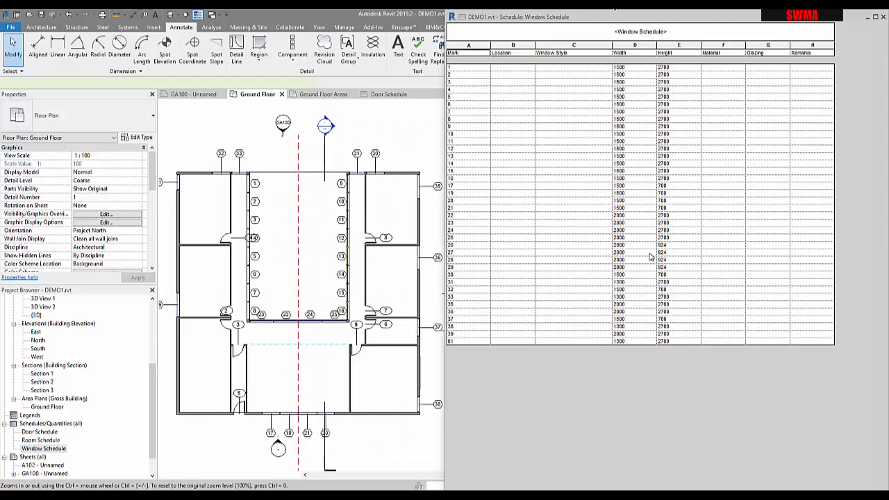
left_click_drag(613, 17, 595, 100)
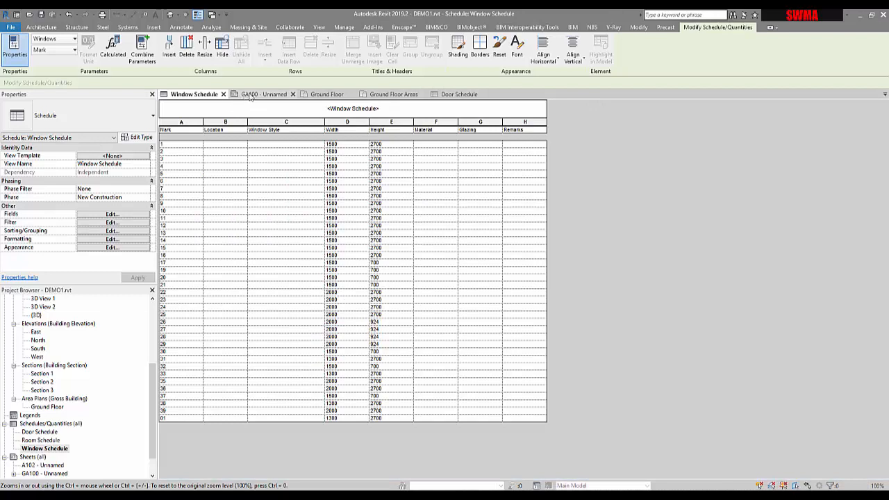
Close the GA100 sheet, the Ground Floor Areas plan and the Door Schedule.
left_click(292, 95)
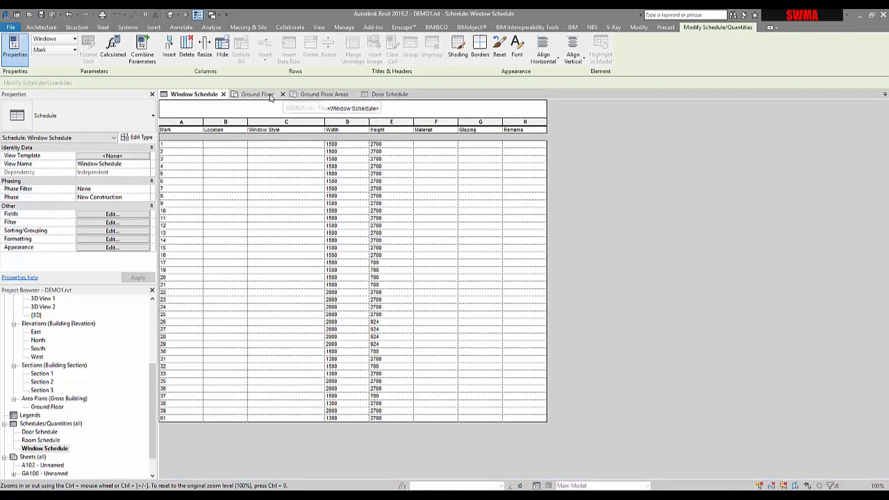
left_click(353, 94)
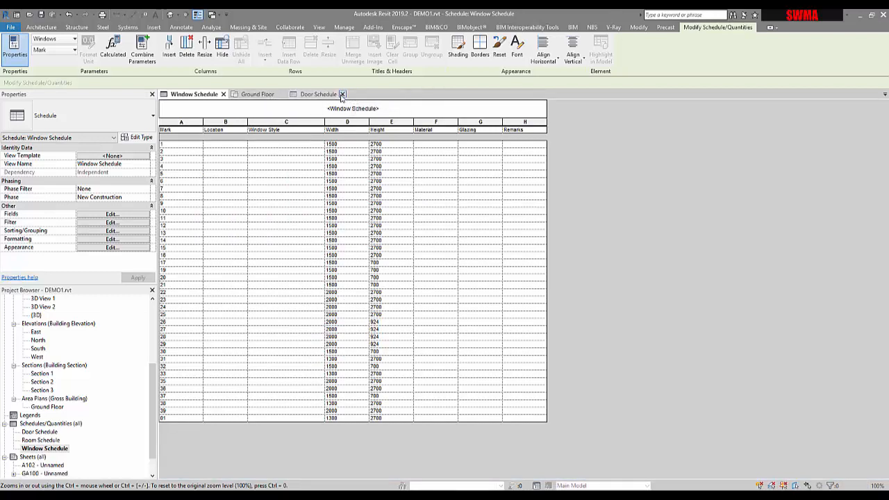
left_click(343, 94)
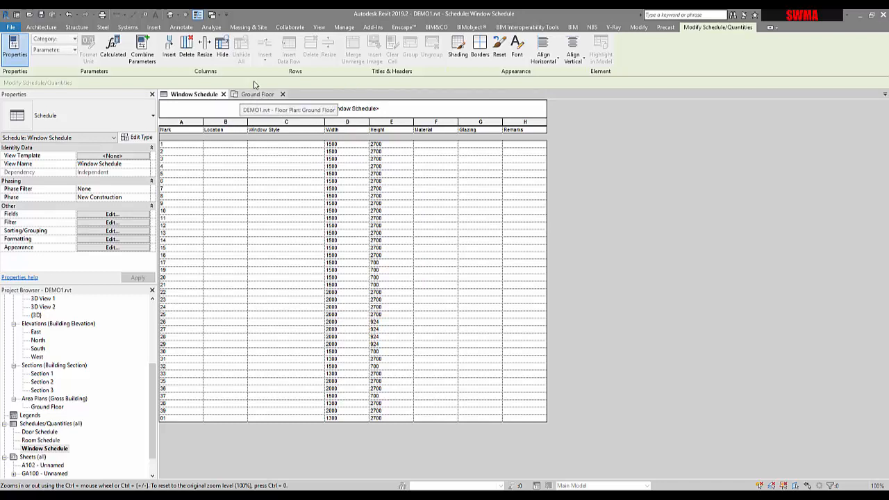
Tile the Window Schedule and the Ground Floor plan side by side, and zoom the plan to fit its pane.
left_click(320, 28)
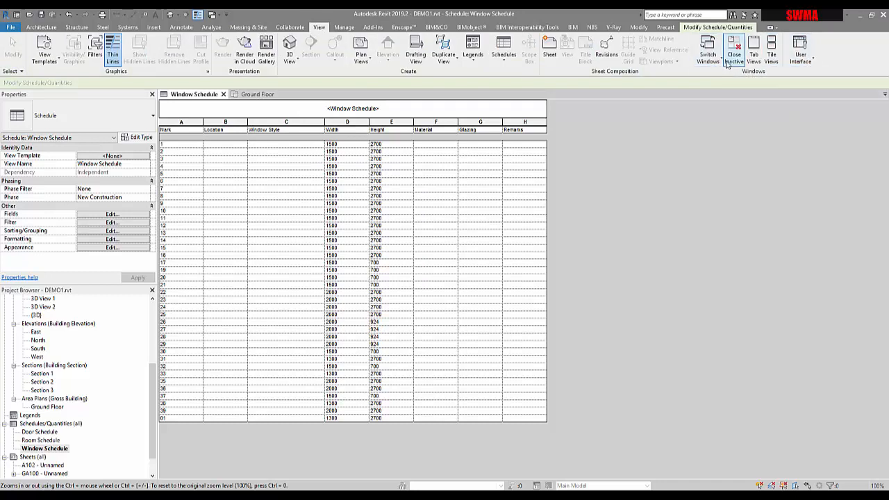
left_click(799, 52)
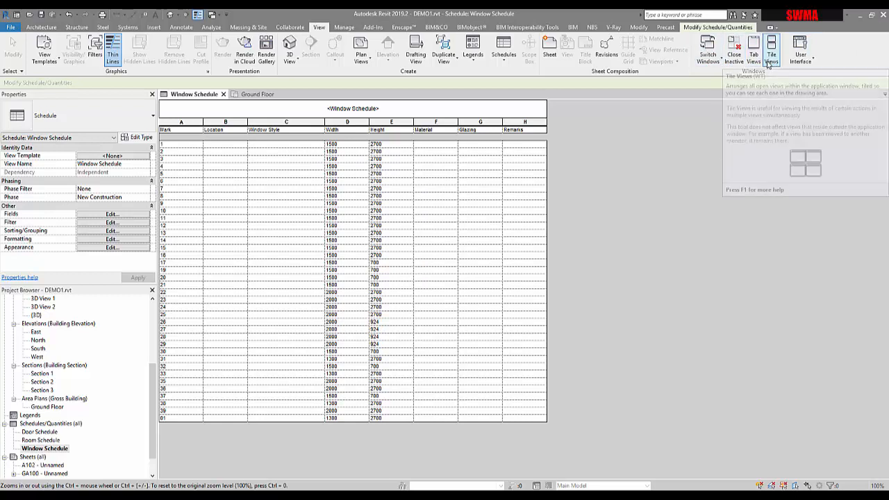
left_click(771, 61)
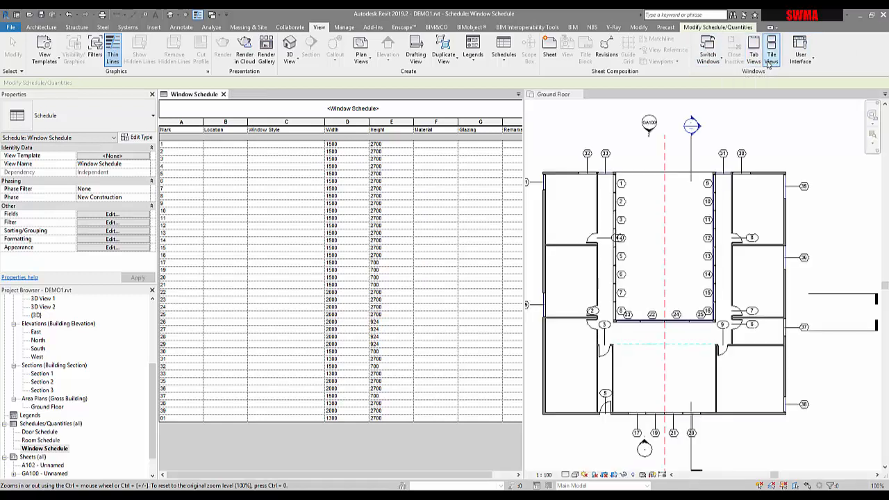
left_click(430, 250)
middle_click(570, 163)
middle_click(570, 162)
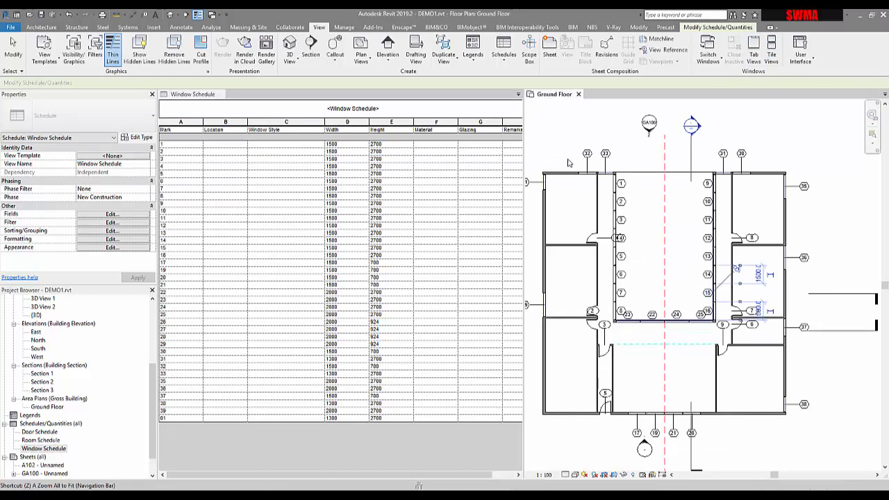
left_click(553, 414)
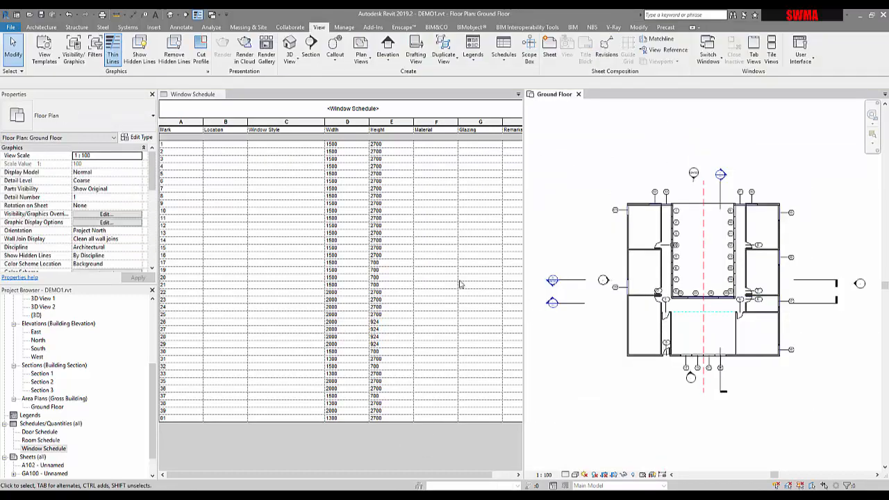
Select the window with mark 39 in the Window Schedule, locate it in the Ground Floor plan, and clear the selection.
left_click(187, 418)
left_click(184, 411)
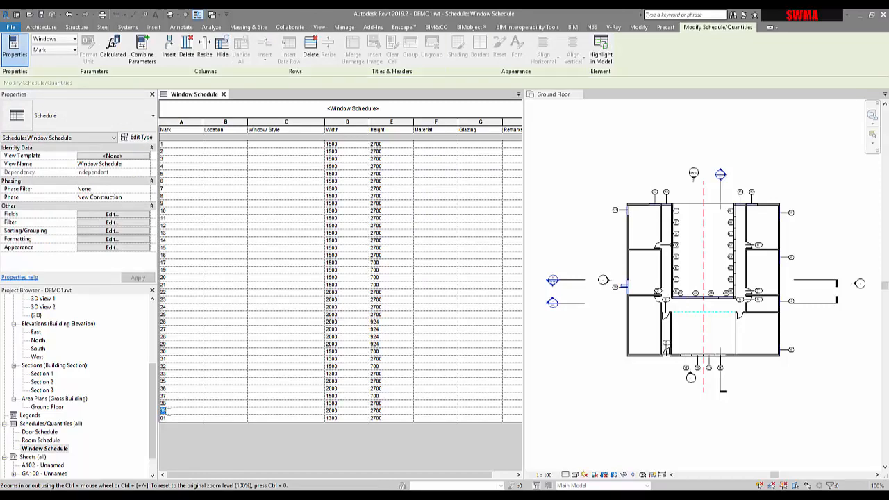
scroll(707, 279, "up", 4)
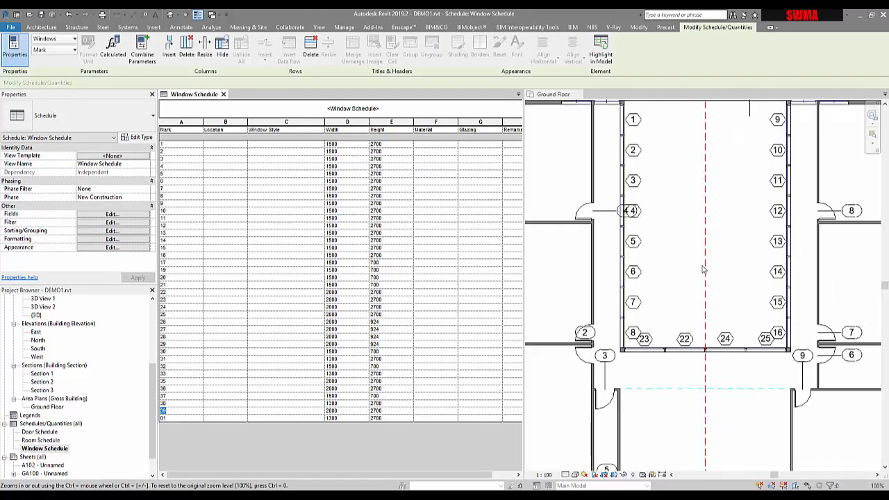
middle_click(701, 322)
scroll(678, 284, "down", 1)
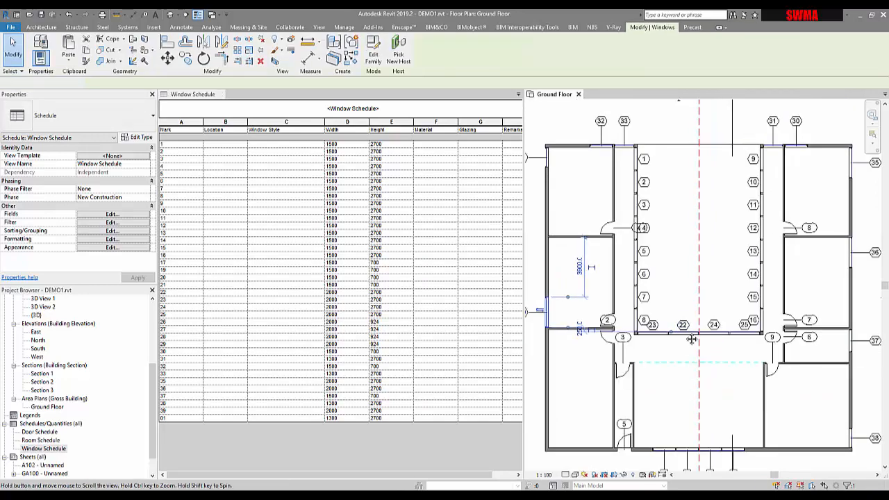
middle_click_drag(687, 377, 646, 391)
middle_click_drag(828, 271, 849, 365)
middle_click_drag(630, 275, 674, 205)
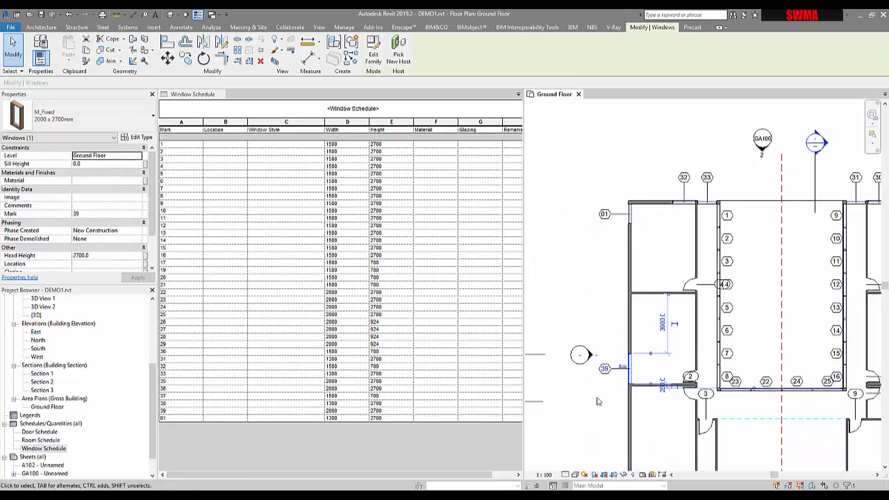
scroll(605, 394, "up", 2)
scroll(604, 393, "up", 1)
key("Escape")
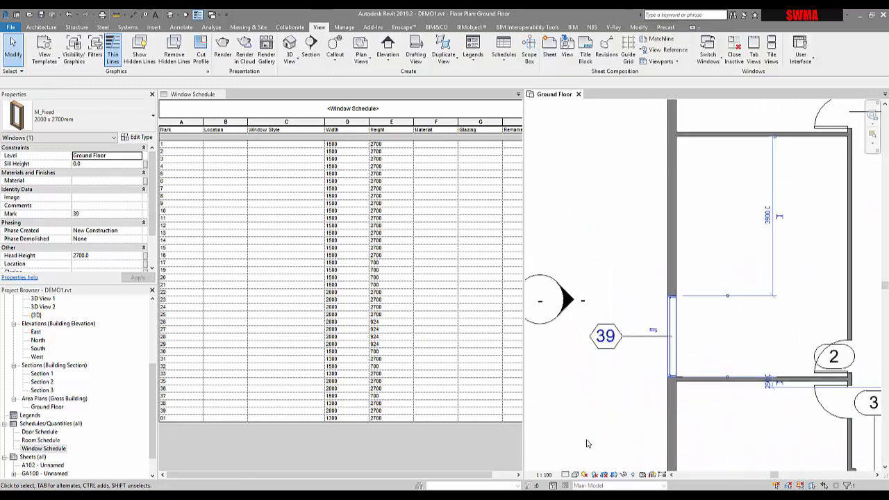
Renumber window 39 as 02 and window 38 as 03 in the Mark column of the Window Schedule.
left_click(173, 412)
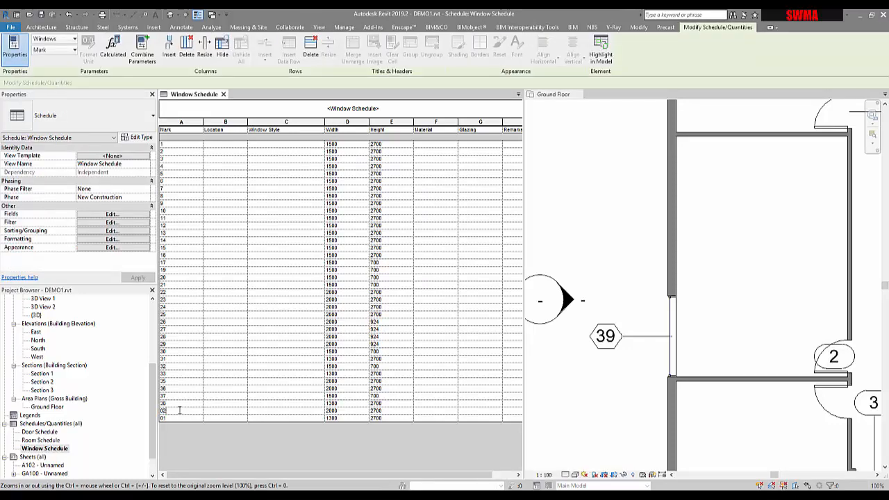
type("02")
key("Return")
left_click(178, 407)
key("Return")
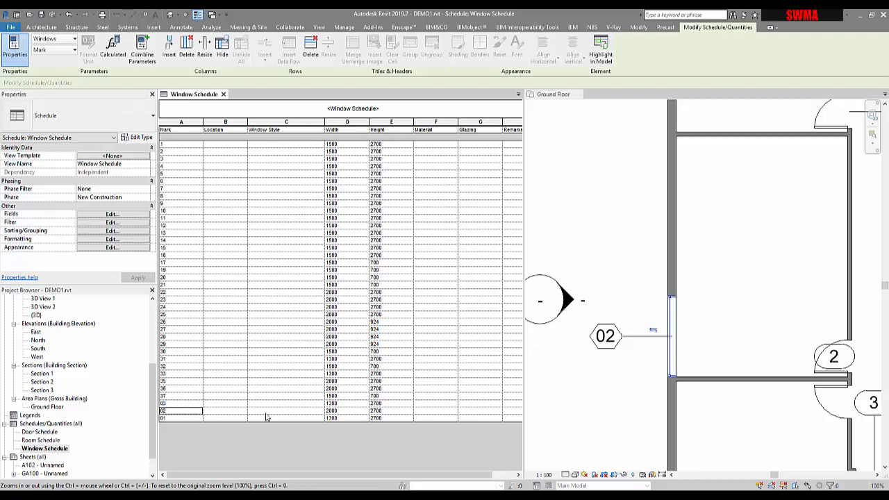
Replace the Window Schedule with the Door Schedule, tiled side by side with the Ground Floor plan.
left_click(340, 412)
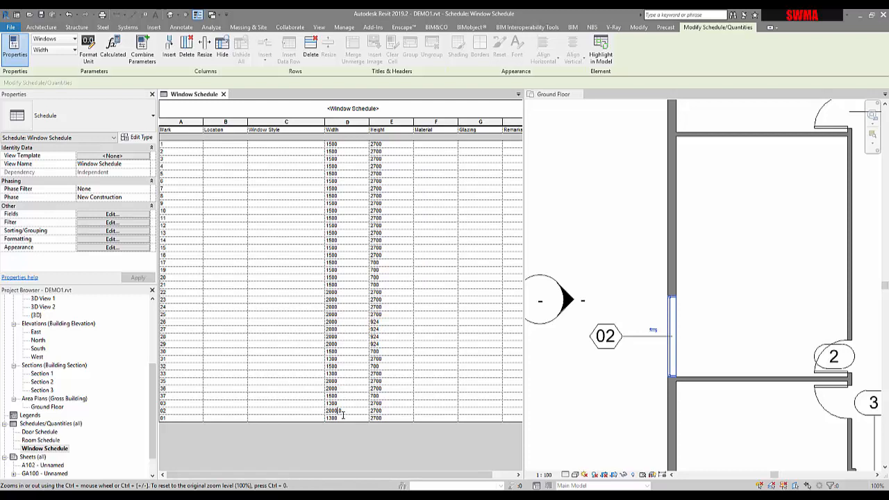
left_click(223, 95)
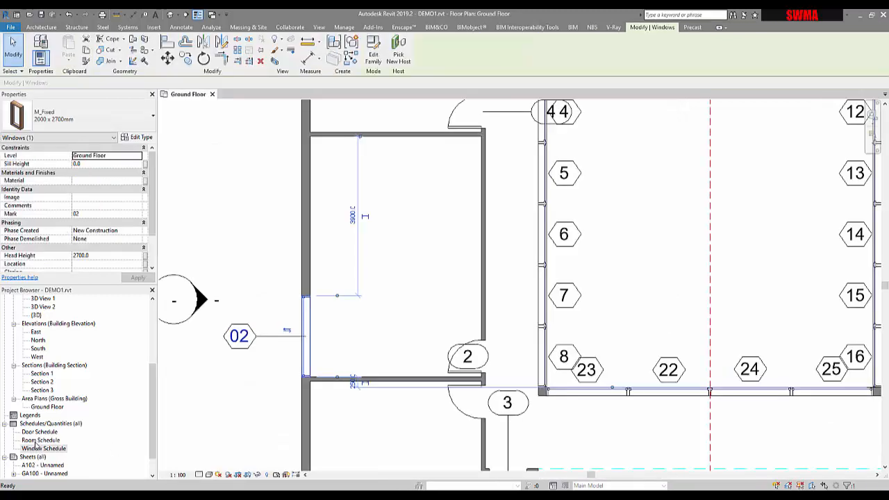
left_click(255, 403)
double_click(40, 431)
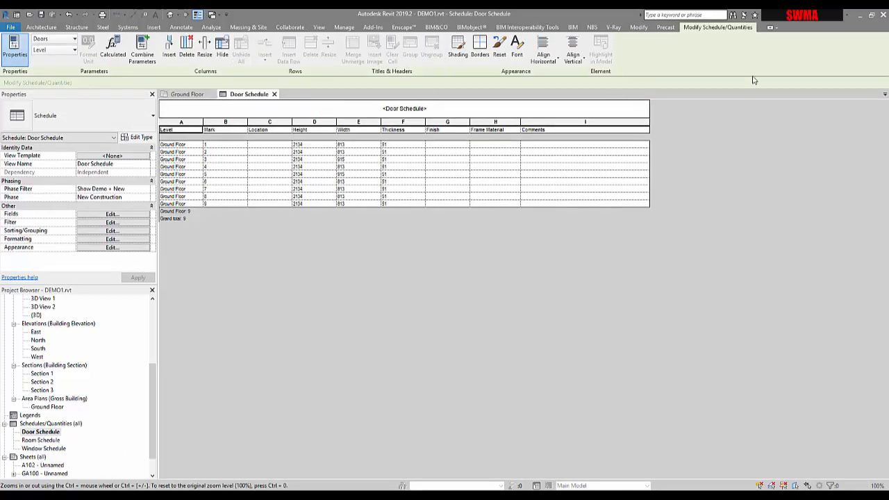
left_click(317, 28)
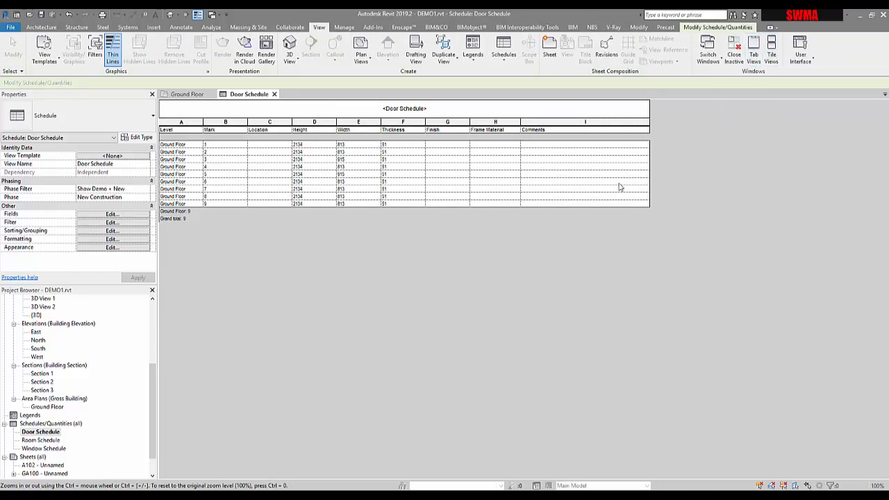
key("w")
key("t")
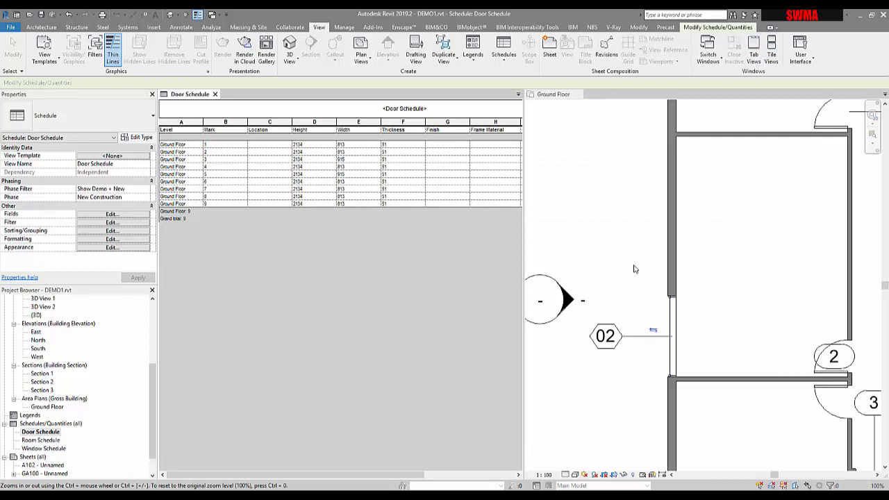
Select door 9 in the Door Schedule and locate it in the Ground Floor plan.
left_click(183, 205)
left_click(302, 204)
scroll(605, 242, "down", 4)
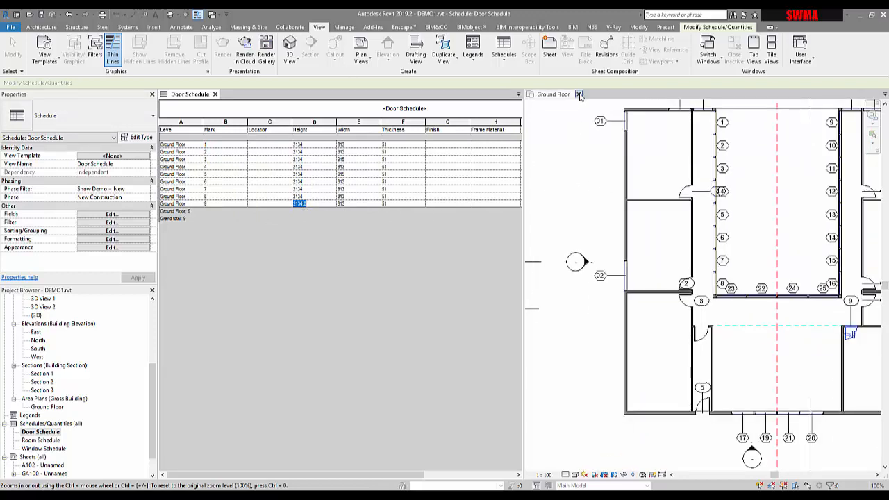
Replace the Ground Floor plan with the default 3D view, tiled beside the Door Schedule and zoomed to fit the whole model.
left_click(579, 94)
left_click(170, 15)
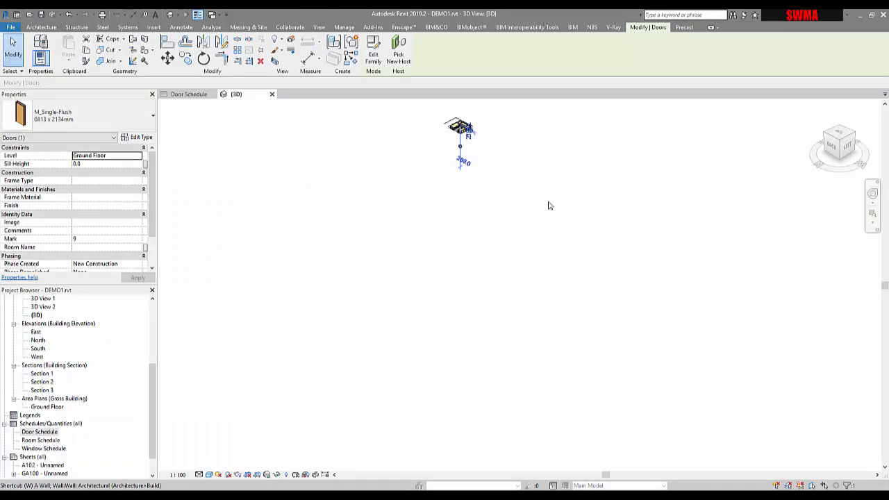
key("w")
key("t")
left_click(416, 274)
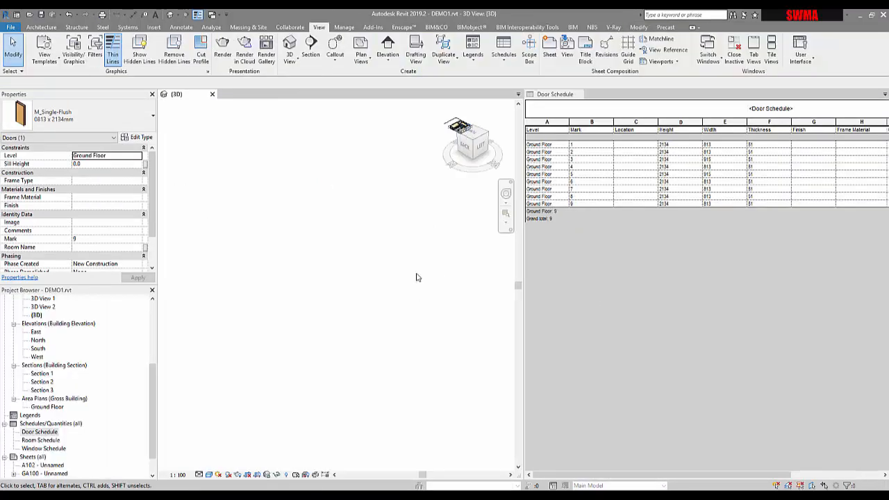
key("z")
key("a")
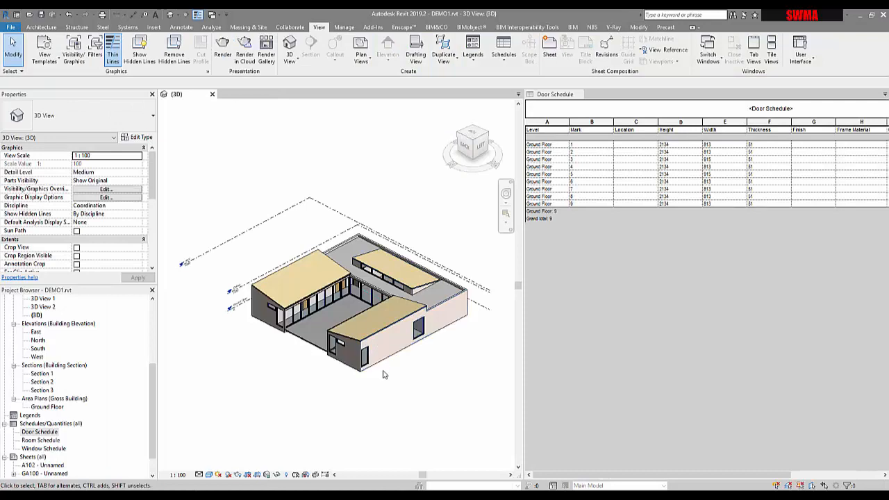
Select the exterior door beside the high-level windows in the 3D view and find its mark, 5, in the Door Schedule.
middle_click_drag(469, 361, 285, 351, "shift")
scroll(285, 351, "up", 5)
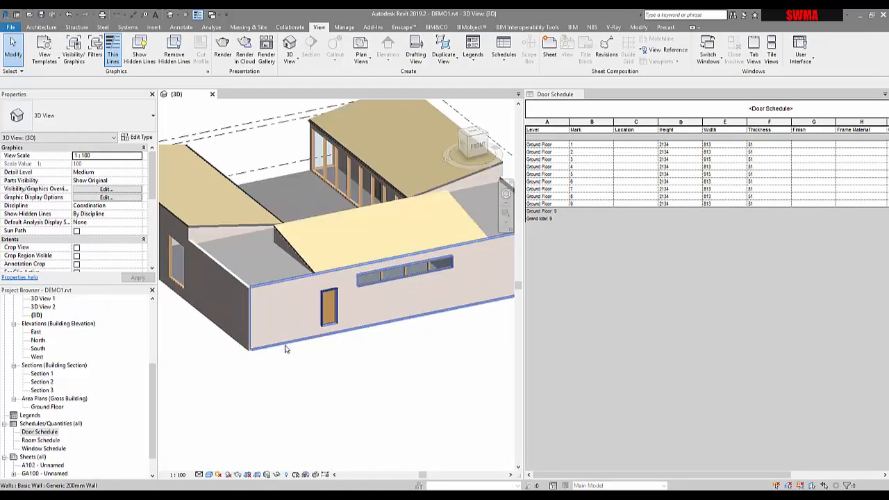
left_click(338, 306)
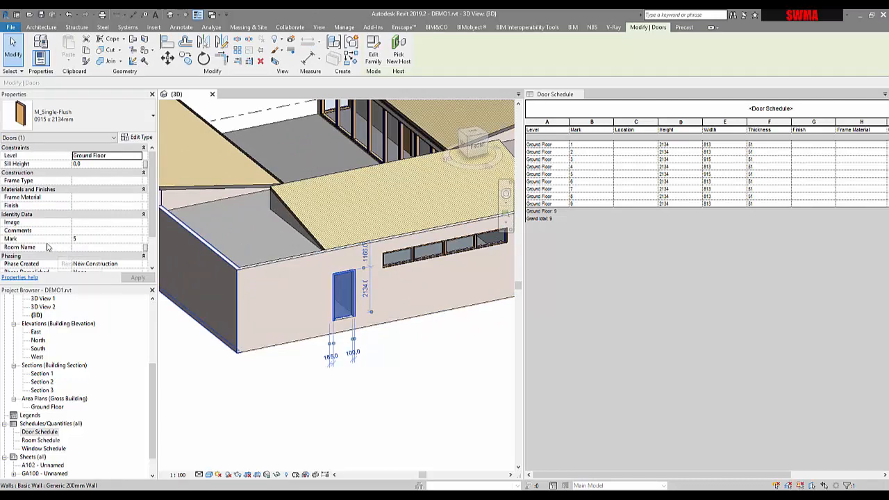
left_click(575, 174)
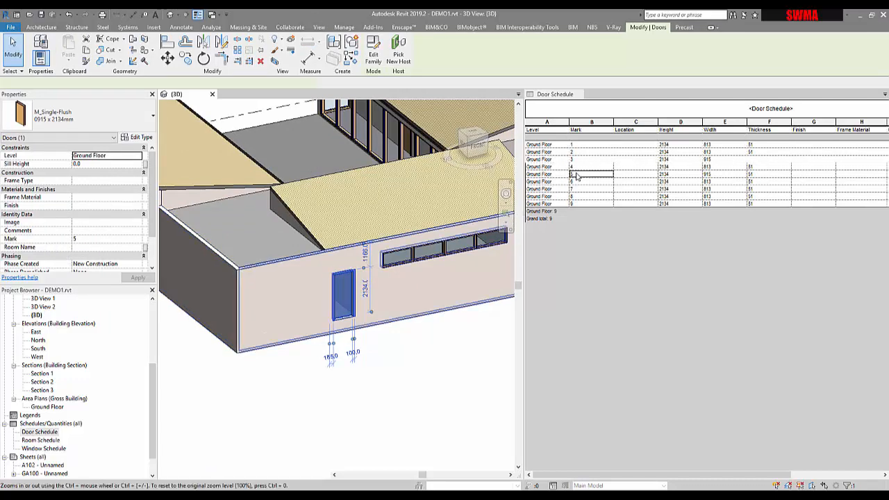
left_click(672, 175)
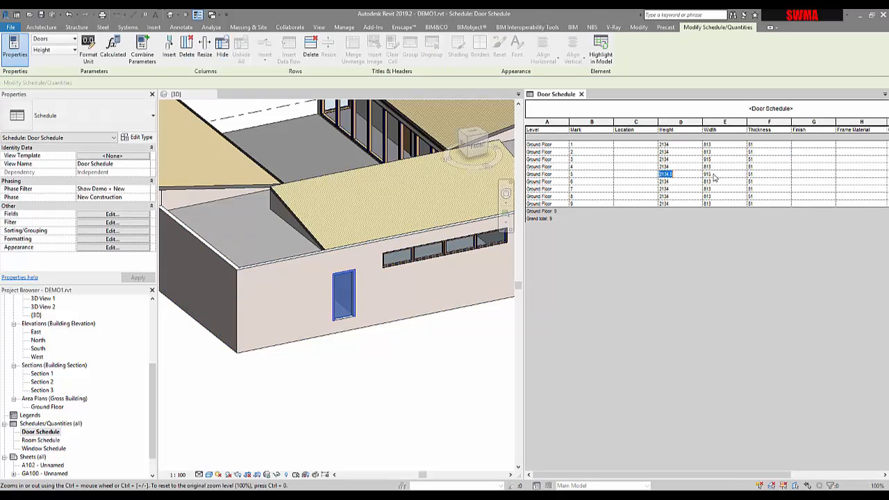
Set the width of door 5 to 1000 in the Door Schedule for all doors of its type, and undo the change.
left_click(712, 174)
type("9")
key("Return")
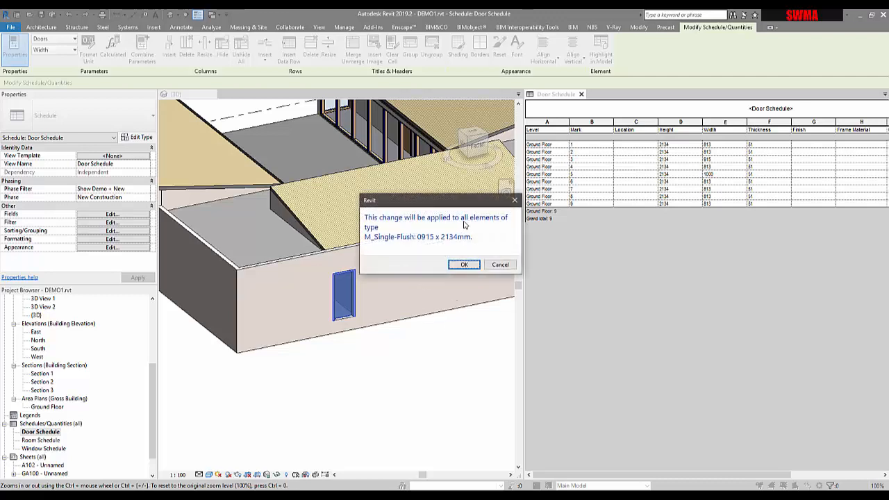
left_click(464, 265)
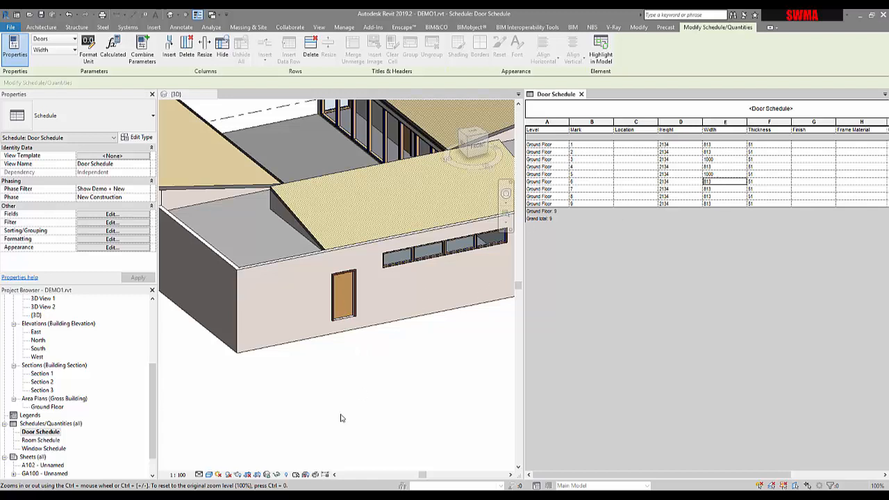
left_click(379, 381)
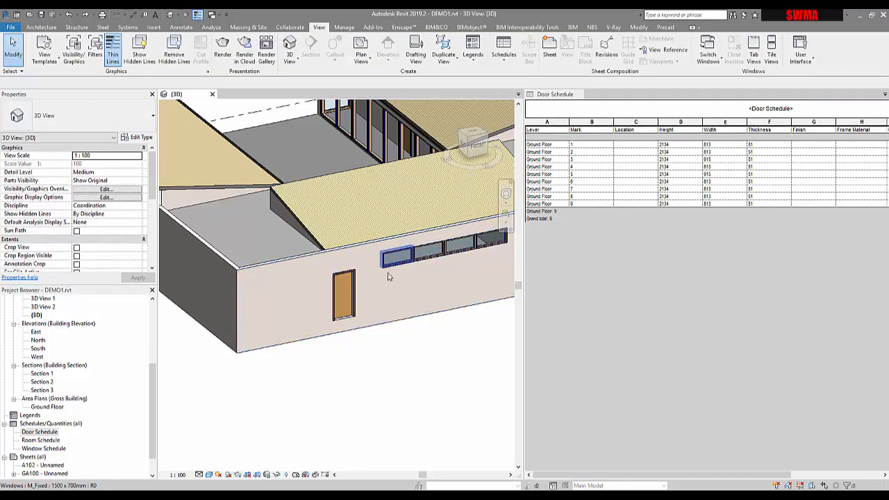
Set the height of door 5 to 2700 in the Door Schedule, applying it to all doors of its type.
left_click(351, 296)
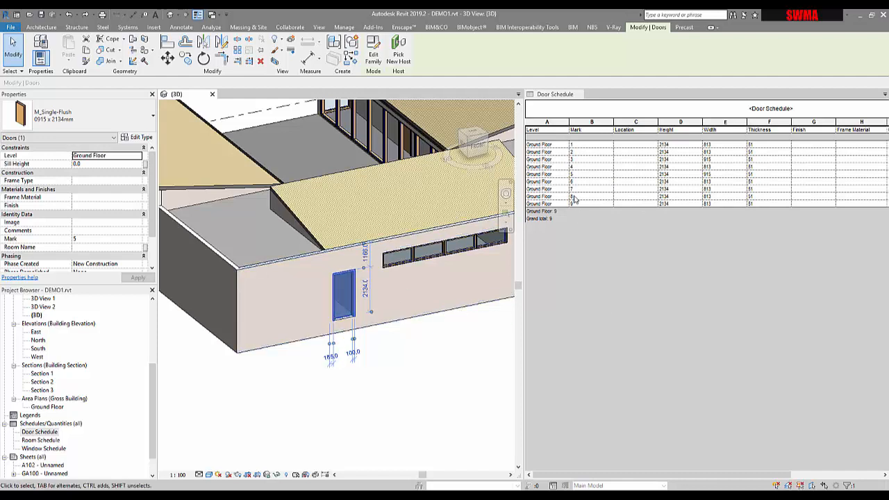
left_click(681, 177)
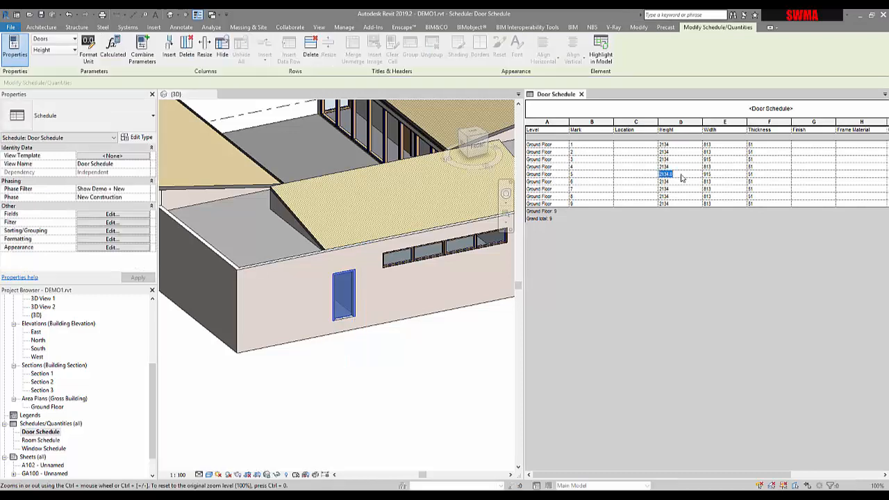
type("2700")
key("Return")
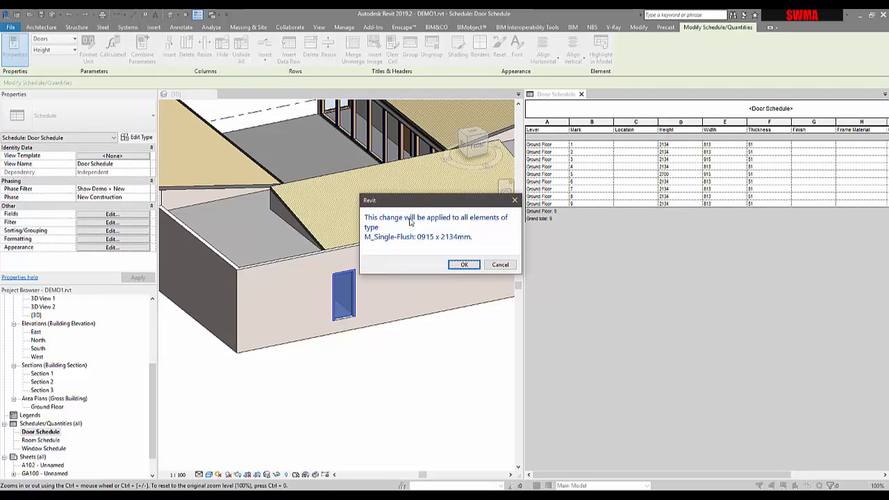
left_click(464, 264)
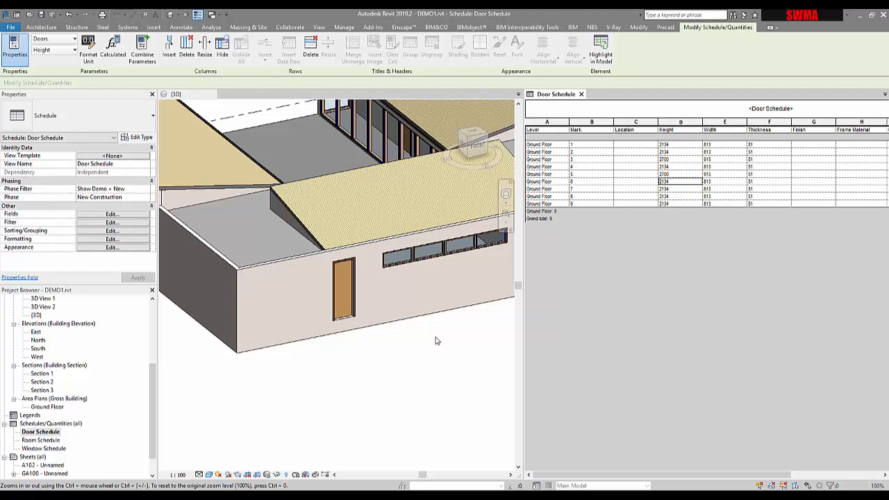
Pick door 8 in the 3D view and set its height to 2700 in the Door Schedule for all doors of its type.
scroll(342, 398, "down", 2)
left_click(313, 391)
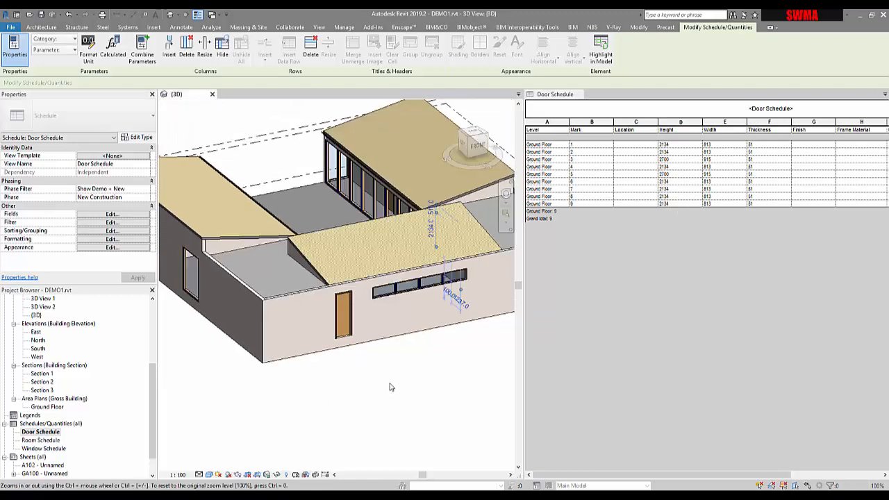
middle_click_drag(274, 393, 311, 368, "shift")
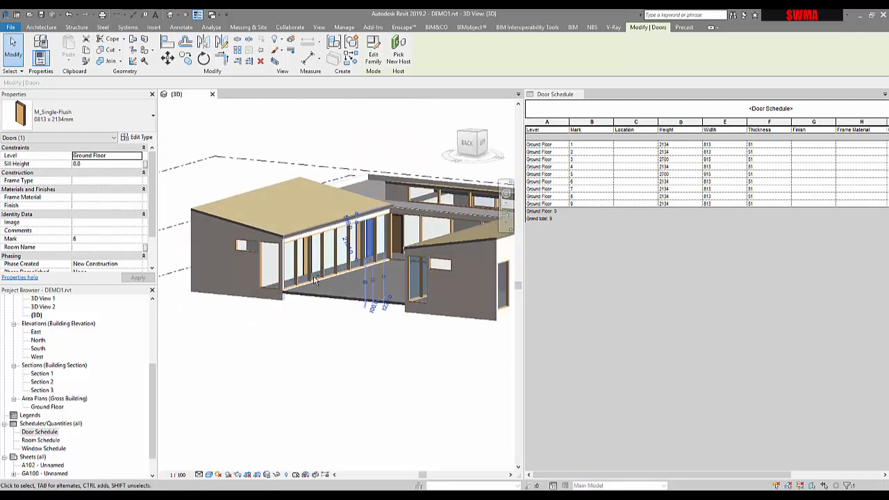
scroll(308, 246, "up", 3)
scroll(308, 247, "up", 3)
key("Escape")
middle_click_drag(308, 326, 432, 326, "shift")
left_click(432, 325)
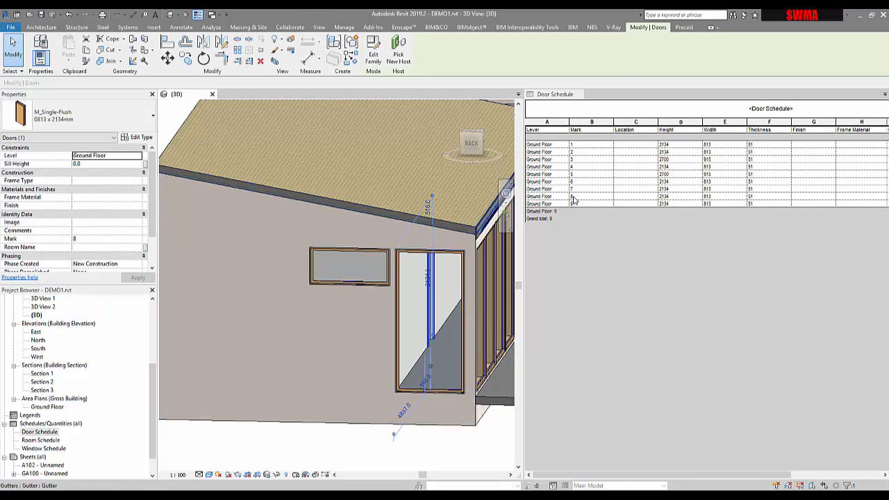
left_click(680, 197)
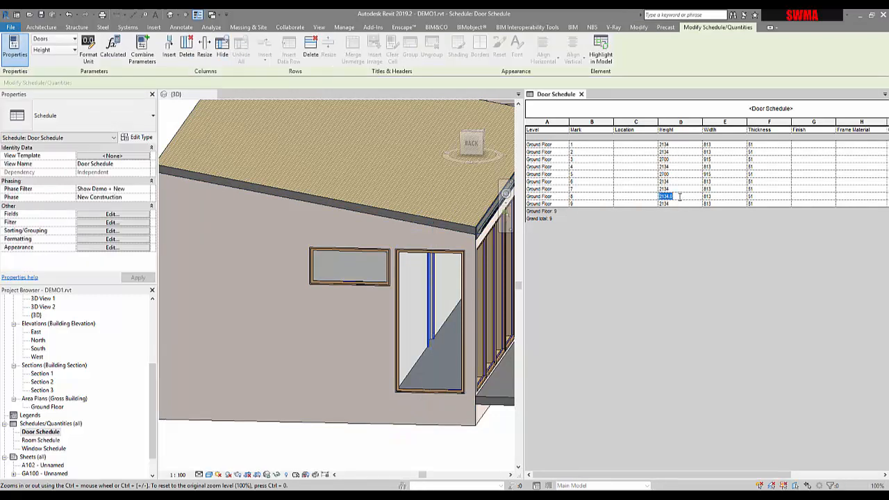
type("2700")
left_click(572, 297)
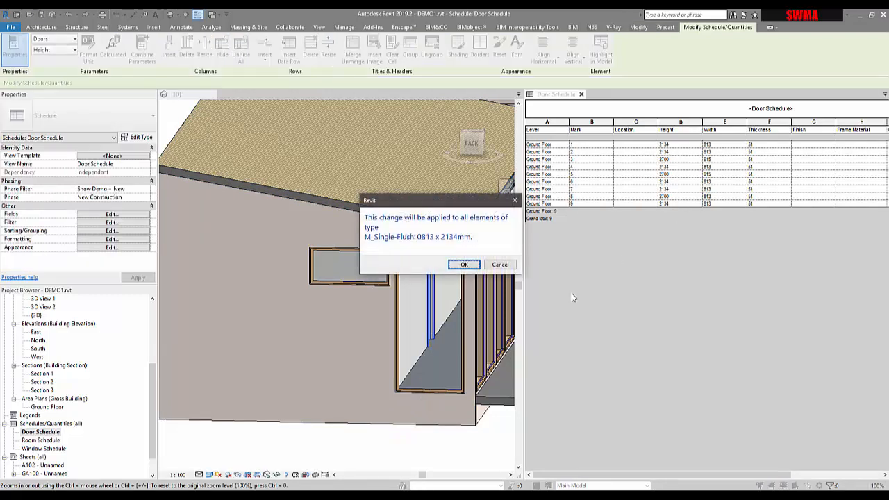
left_click(462, 264)
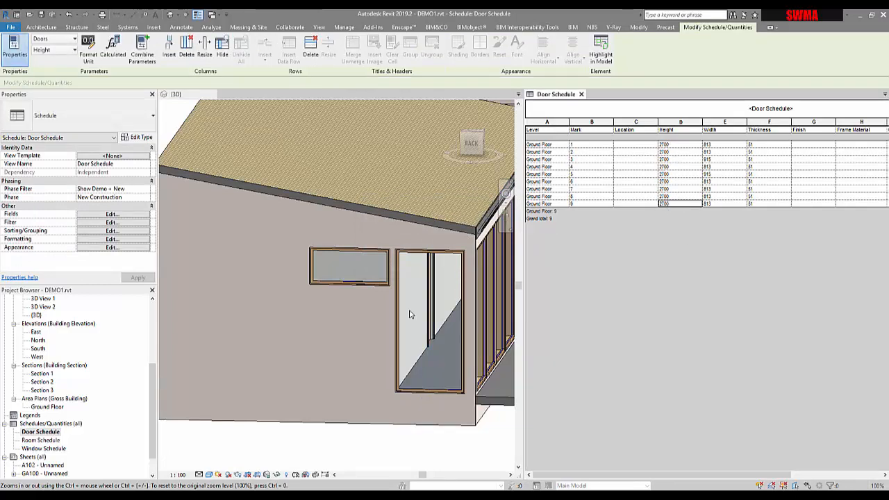
Close the Door Schedule, leaving only the 3D view open.
left_click(381, 315)
scroll(386, 319, "down", 2)
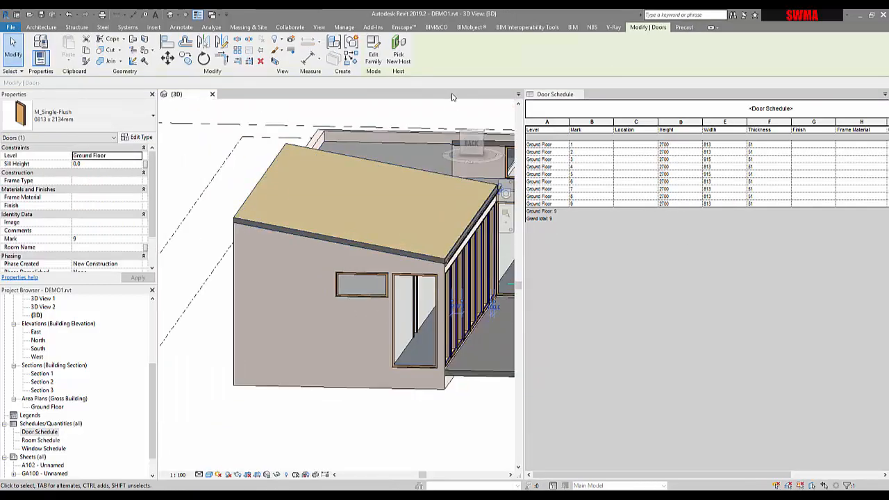
left_click(581, 96)
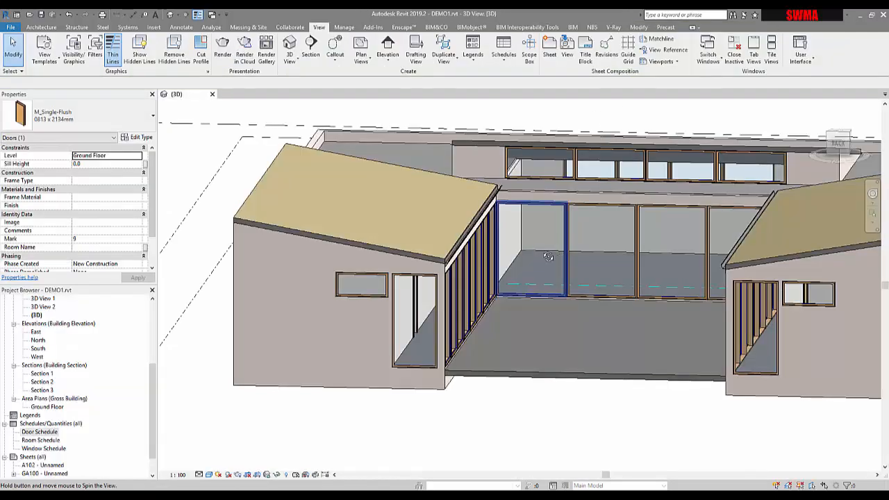
Examine the height of door 8 through the exterior window in the 3D view, and clear the selection.
middle_click_drag(546, 254, 436, 195, "shift")
scroll(437, 195, "up", 4)
left_click(412, 159)
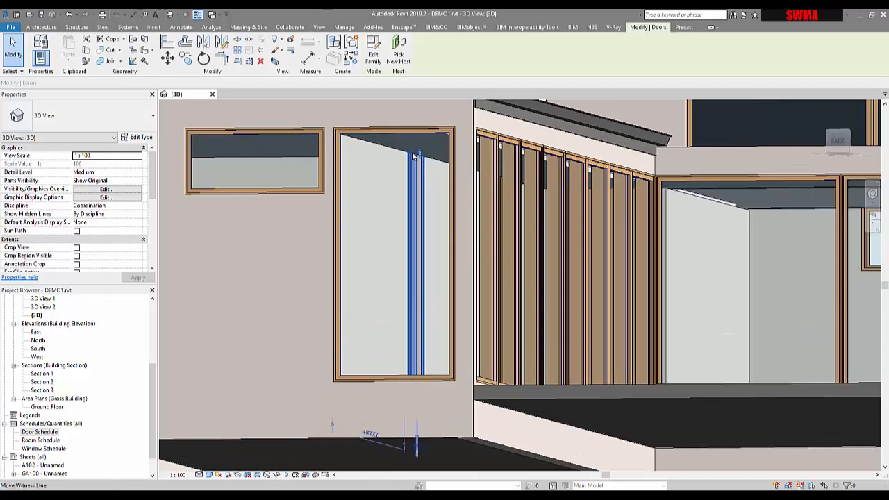
scroll(428, 199, "down", 4)
middle_click_drag(468, 209, 398, 331, "shift")
scroll(397, 332, "down", 6)
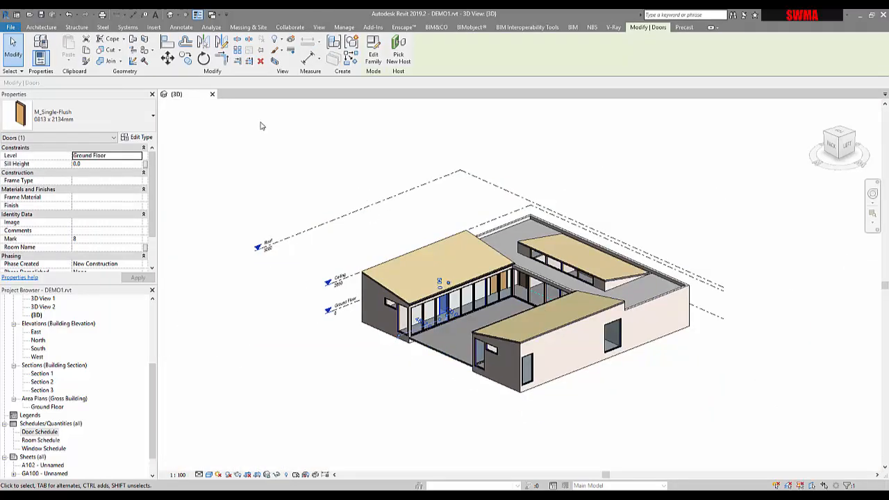
key("Escape")
Open the Ground Floor plan and inspect its door and window tags.
left_click_drag(153, 385, 156, 310)
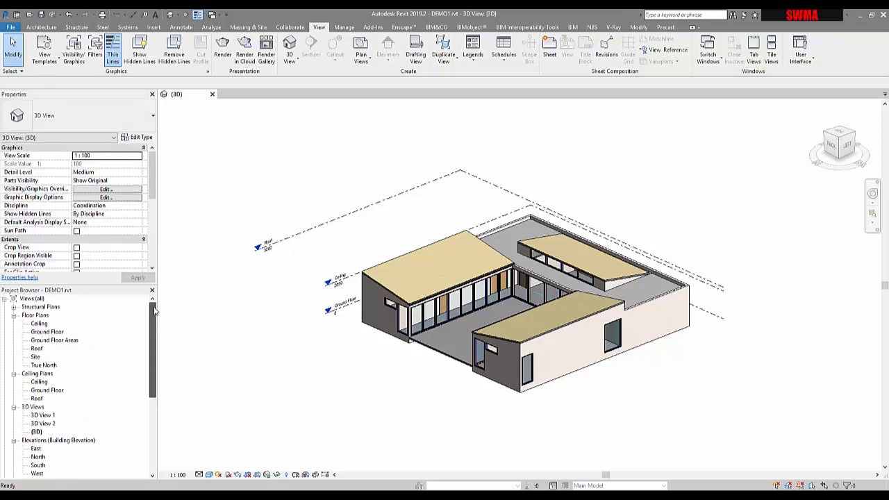
left_click(61, 332)
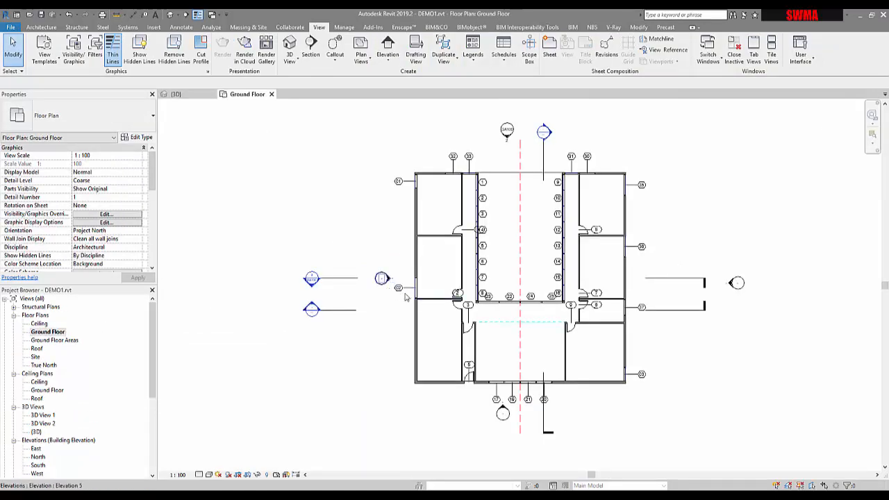
scroll(406, 297, "up", 5)
middle_click_drag(466, 292, 372, 283)
scroll(425, 287, "down", 4)
middle_click_drag(516, 303, 480, 339)
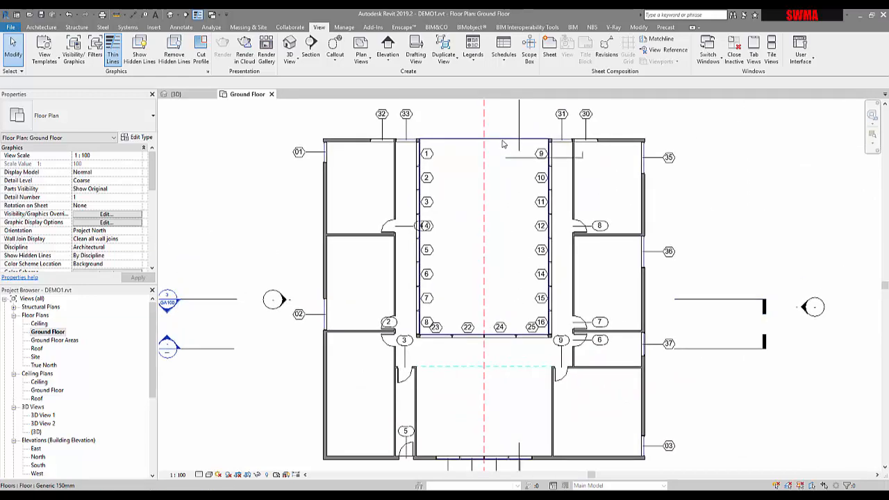